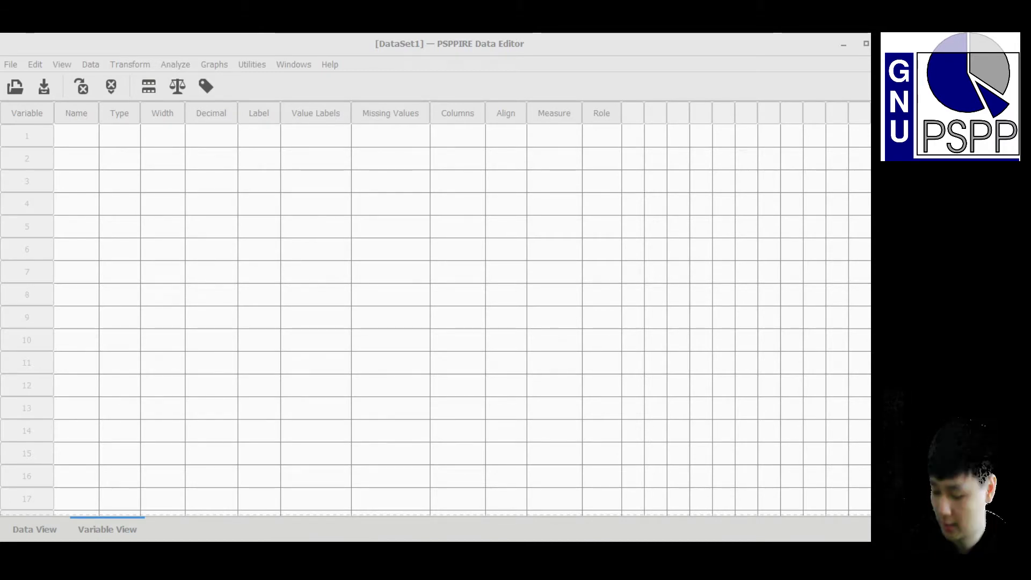
Open the existing data file Student Detail.sav from the recently used files
key(alt+h)
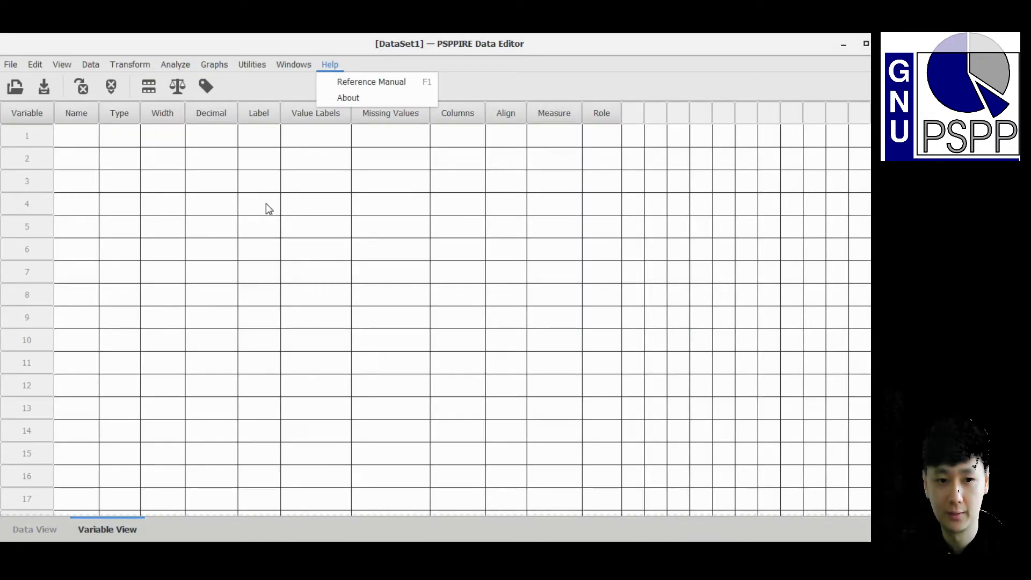
click(21, 70)
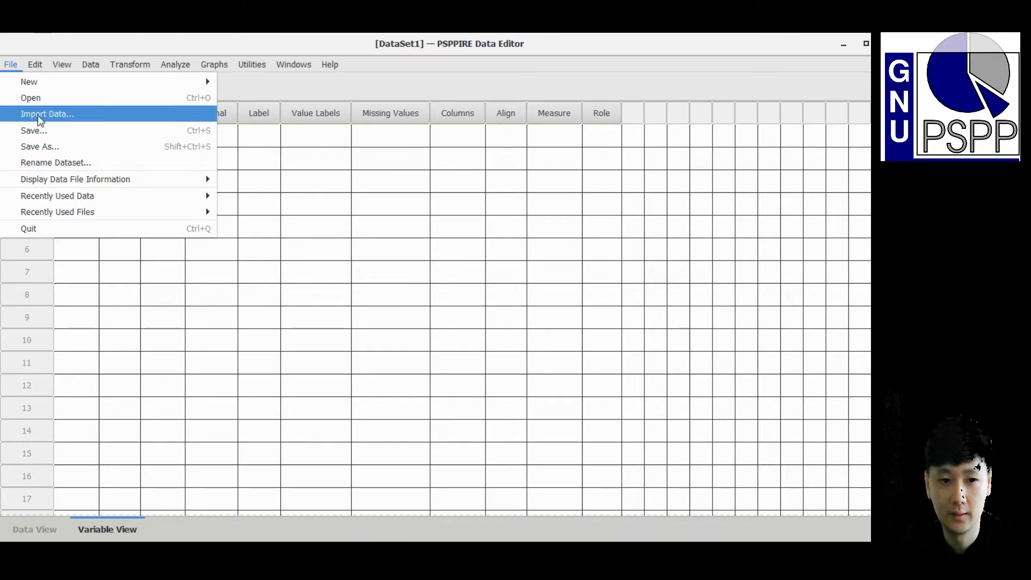
click(46, 99)
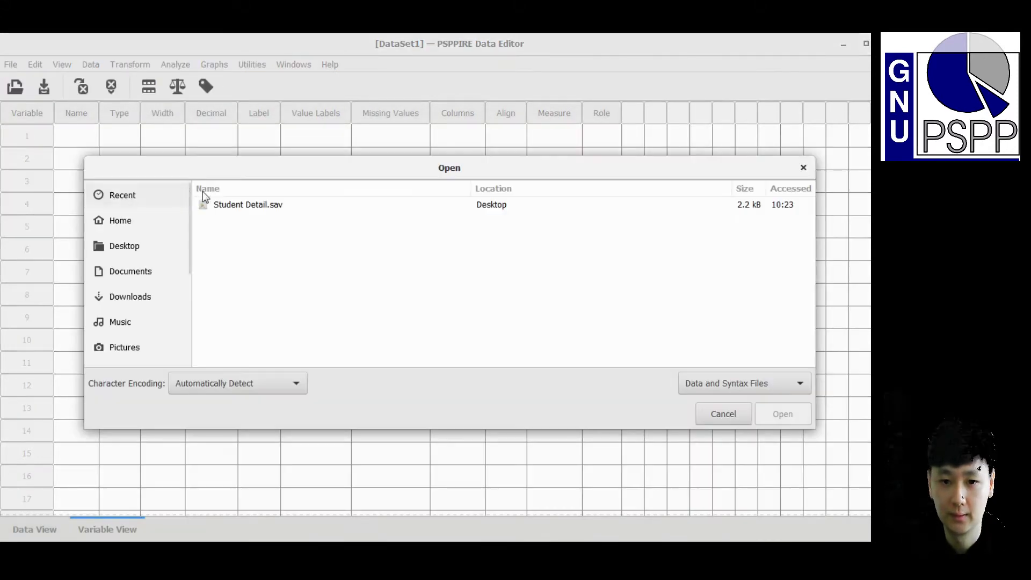
click(252, 208)
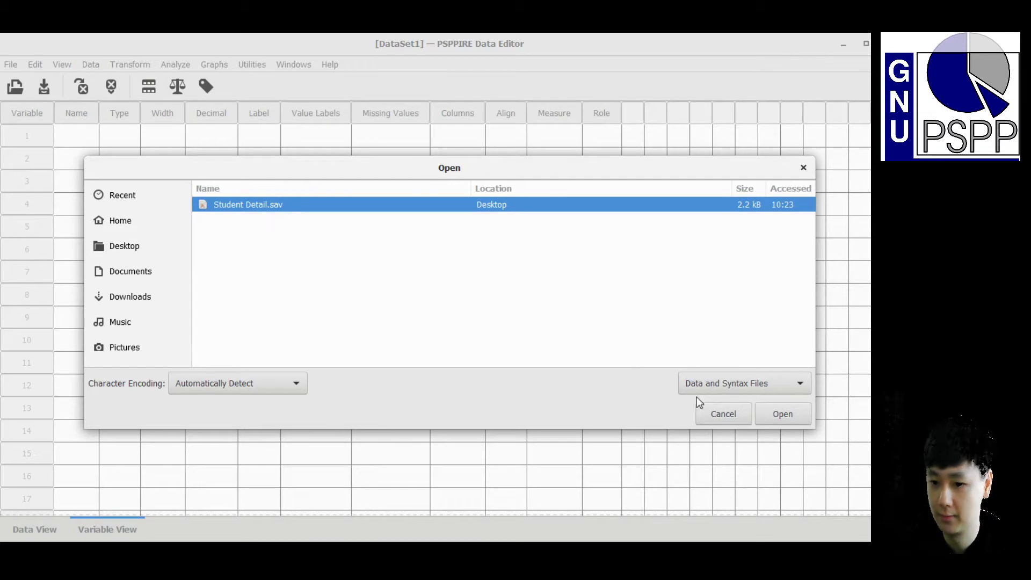
click(783, 416)
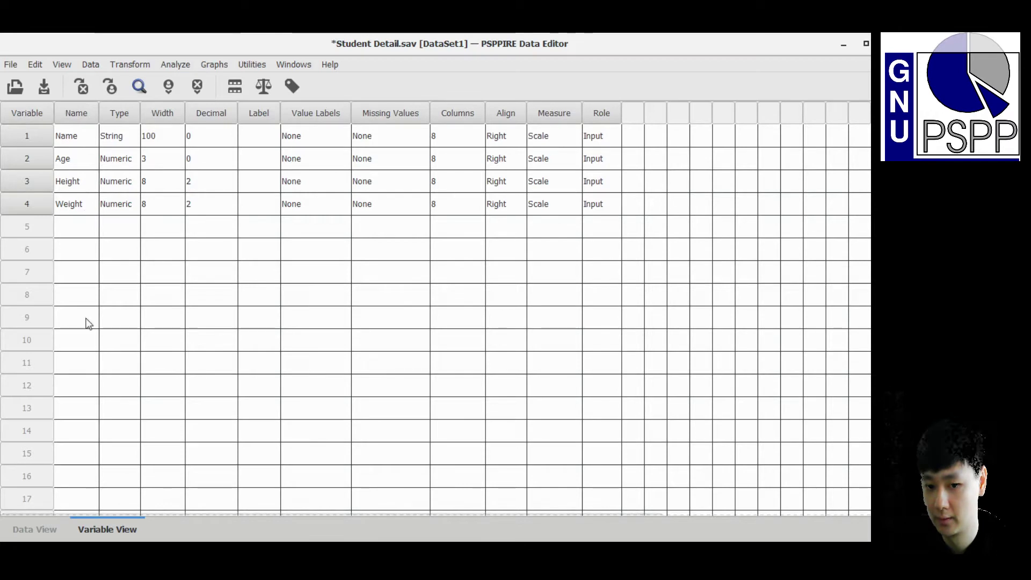
Display the case data and look through the Name, Age, Height and Weight columns down to the last case
click(34, 530)
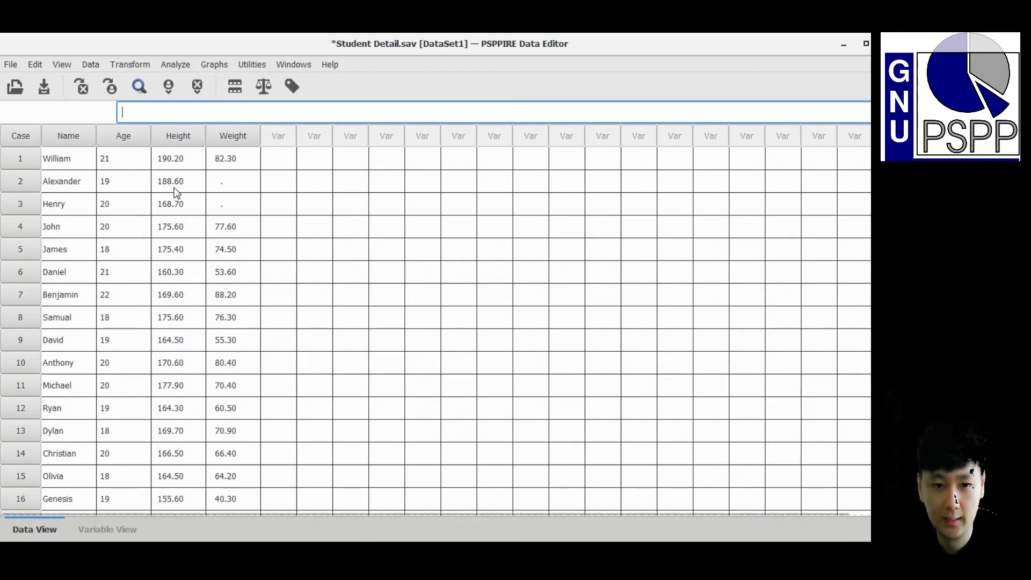
click(76, 143)
click(121, 140)
click(178, 140)
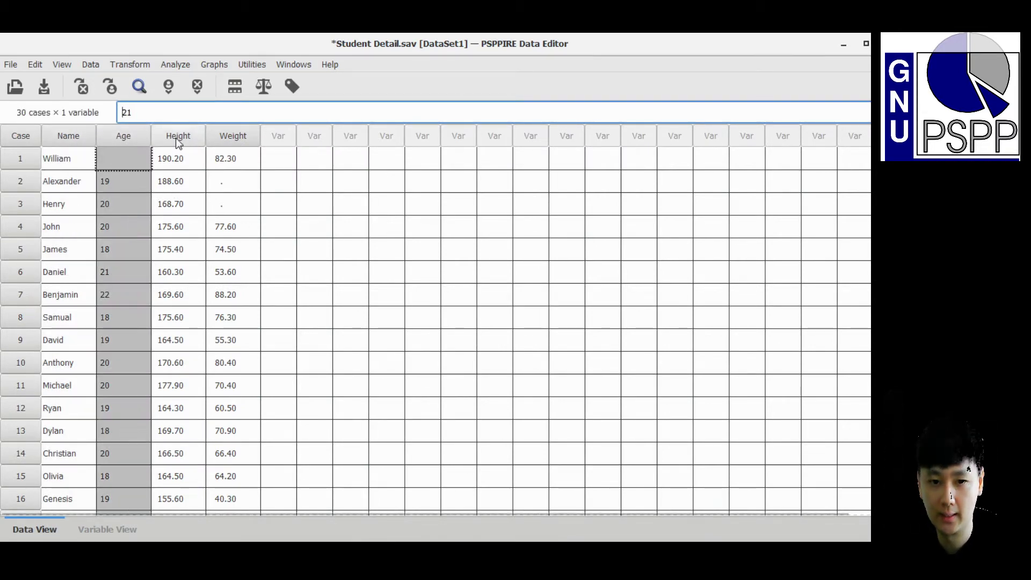
click(234, 138)
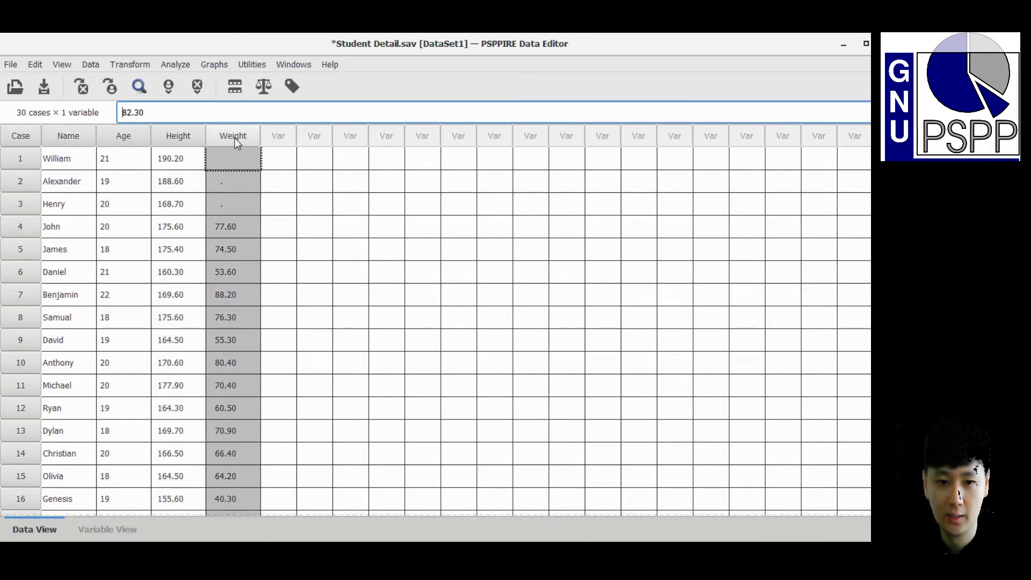
scroll(507, 258, down, 6)
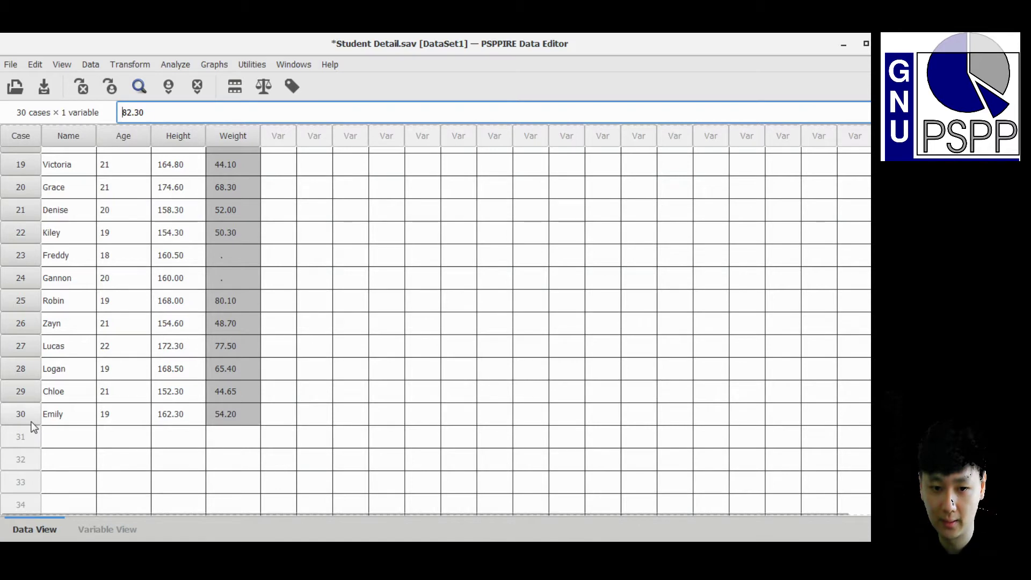
scroll(54, 419, up, 6)
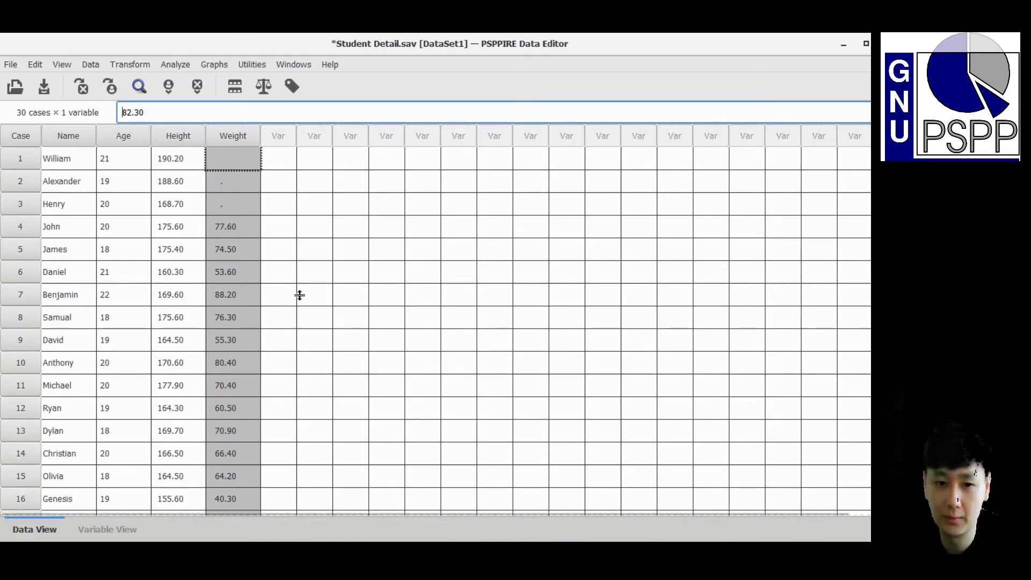
Inspect the missing Weight entries in cases 2, 3, 23 and 24
click(242, 179)
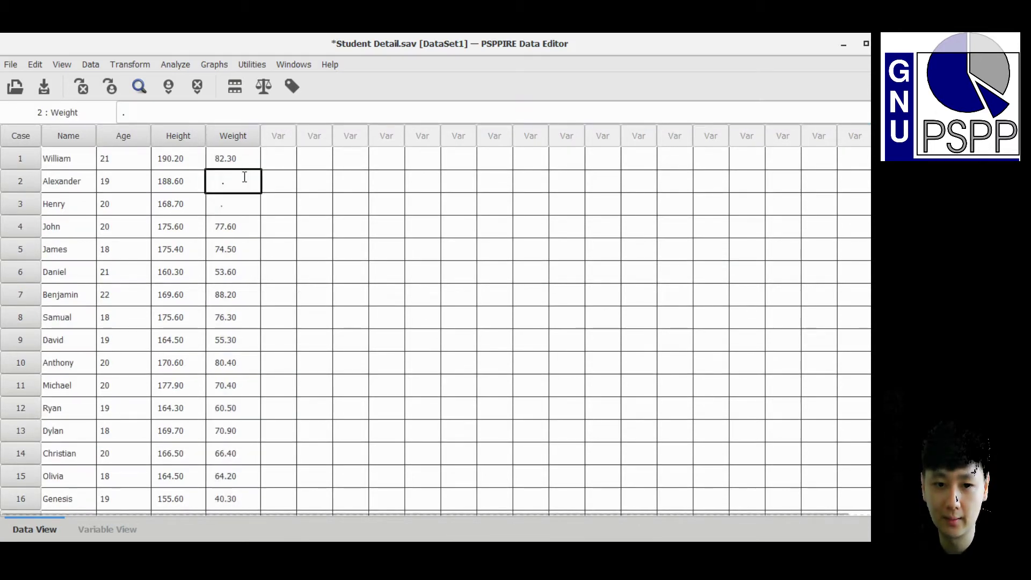
click(238, 203)
scroll(252, 323, down, 4)
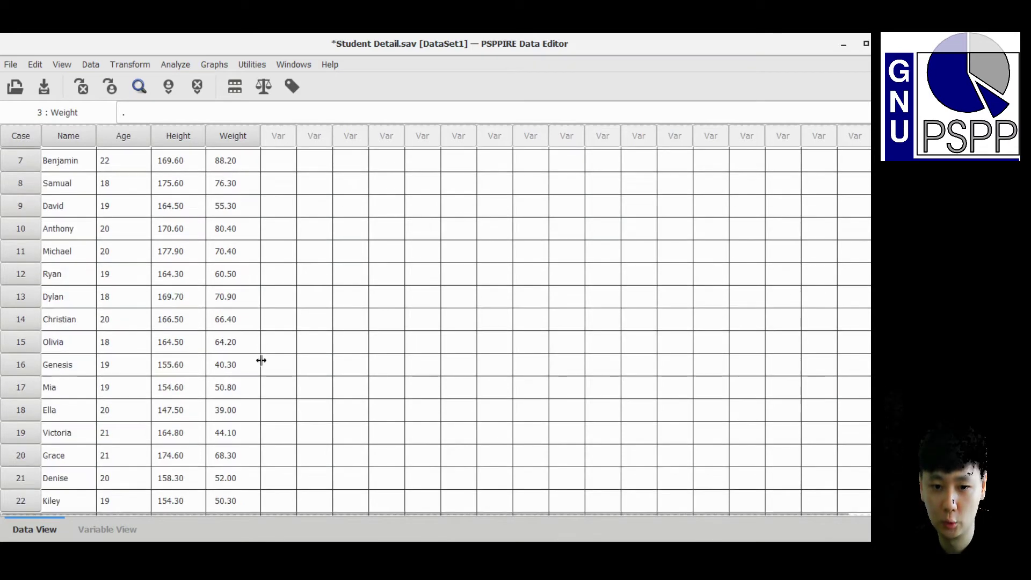
scroll(241, 387, down, 2)
click(248, 342)
click(240, 362)
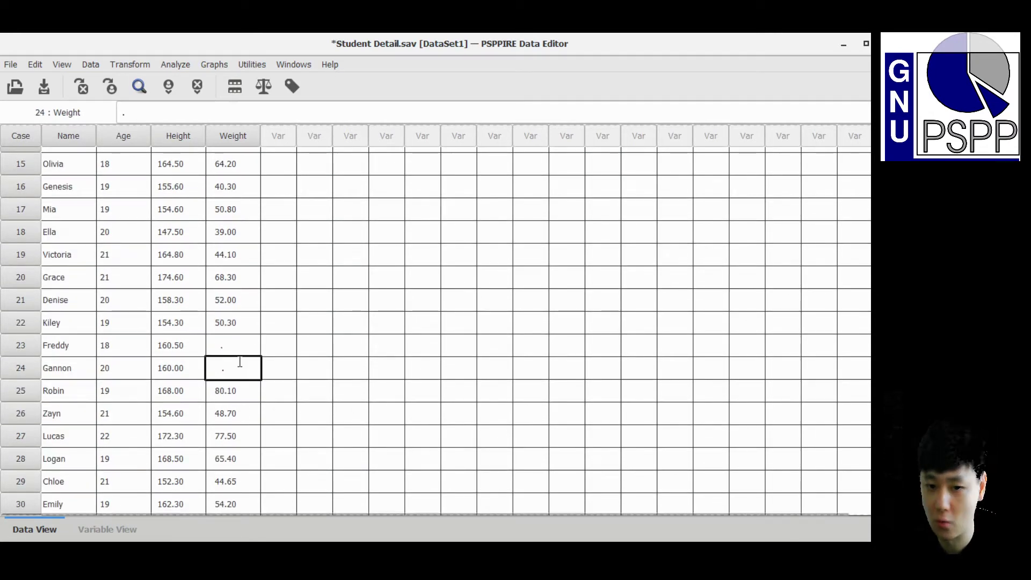
scroll(240, 363, up, 6)
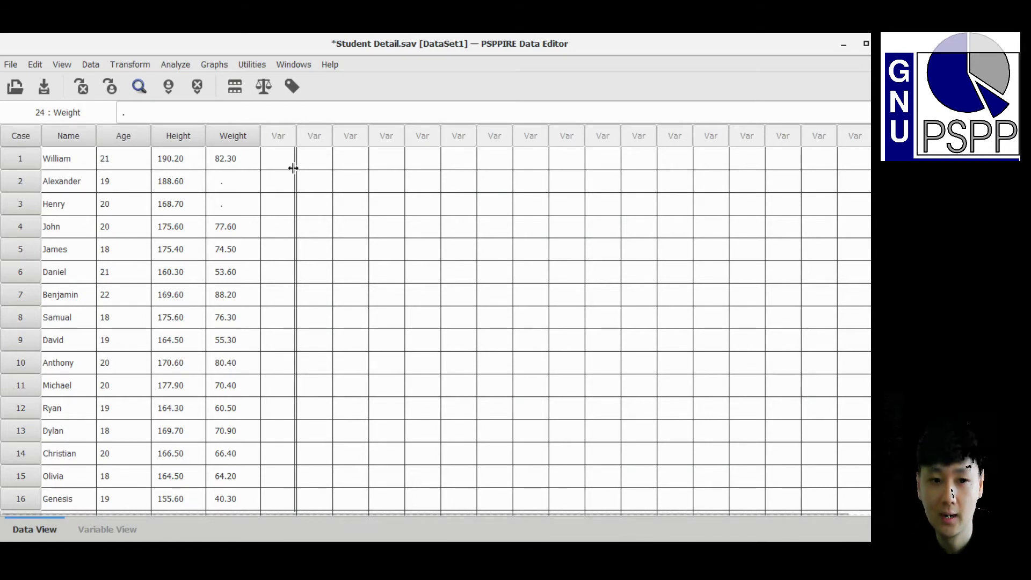
Start a Recode into Same Variables transformation and add Weight as the variable to recode
click(135, 65)
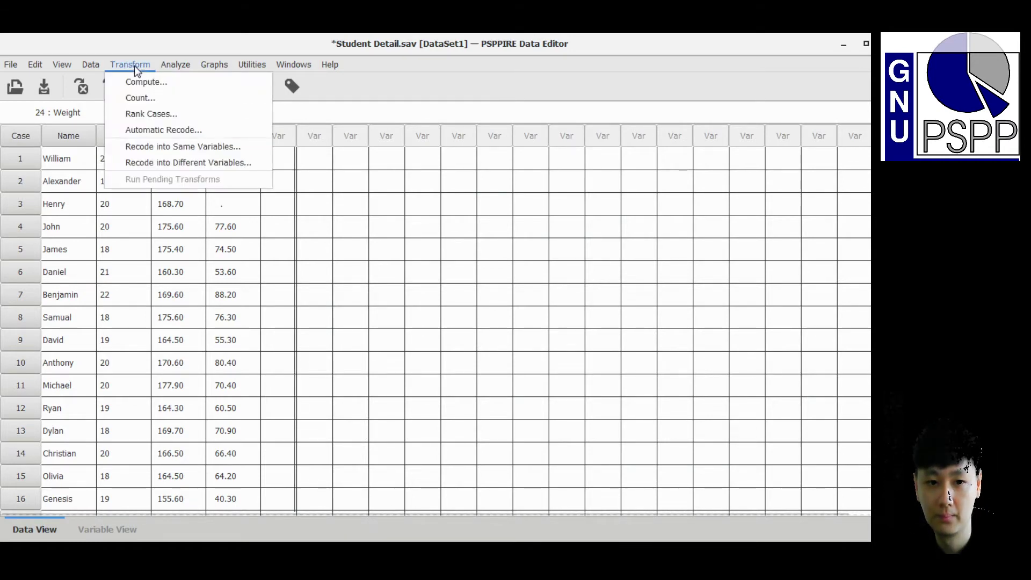
click(187, 150)
drag(258, 104, 381, 105)
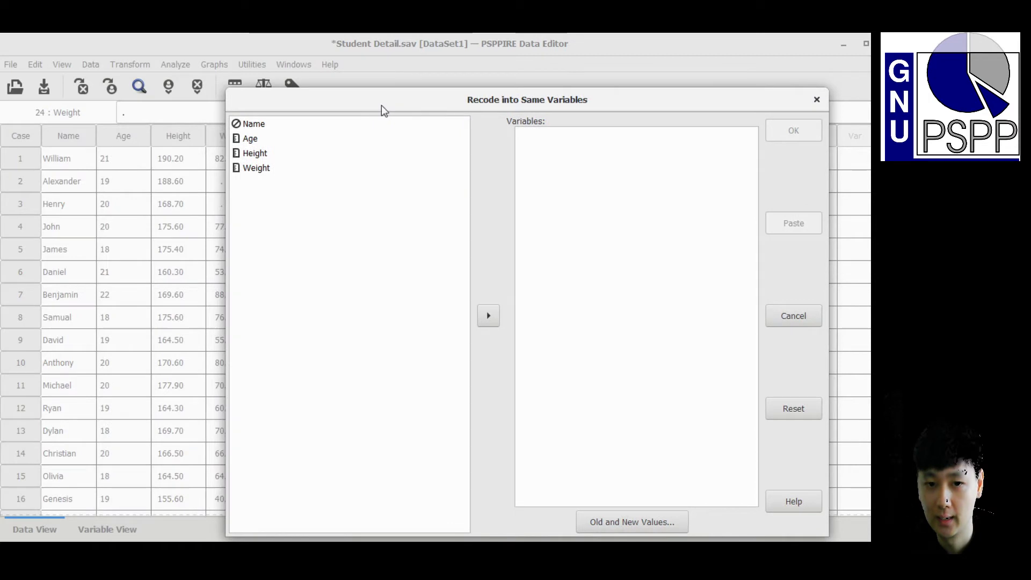
click(264, 170)
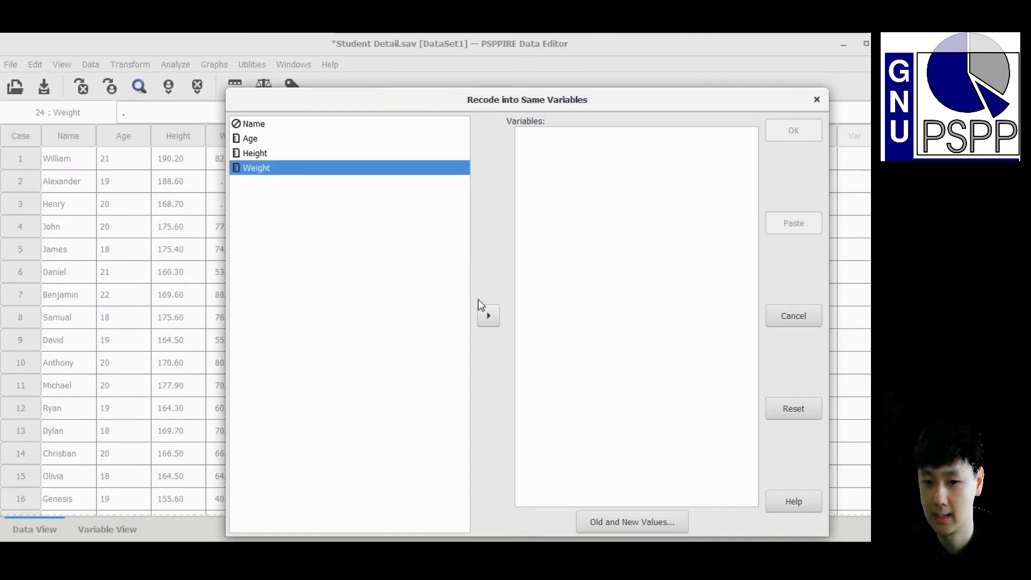
click(488, 320)
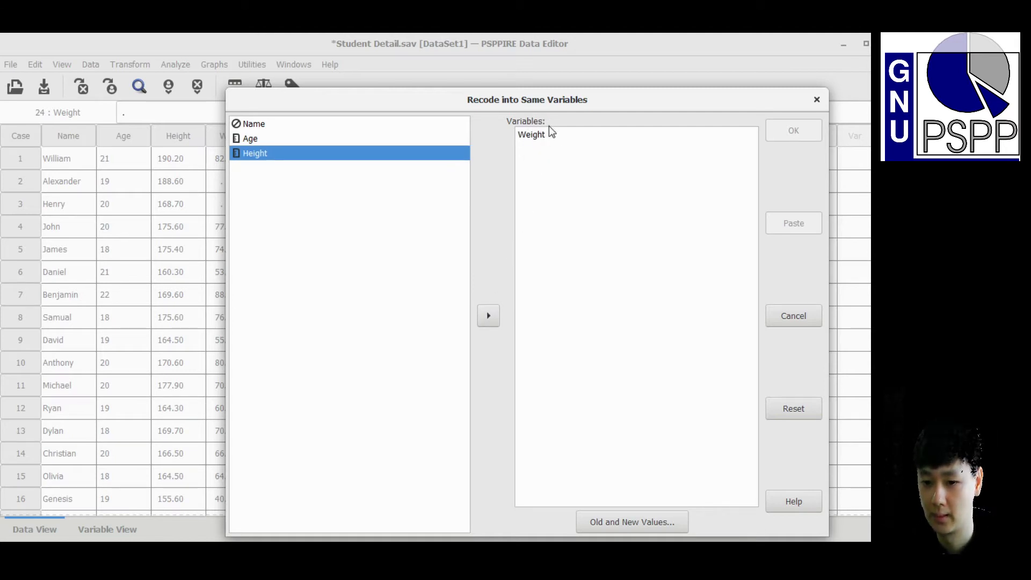
Add a recode rule for Weight that replaces system or user missing values with 62.92
click(637, 524)
drag(810, 25, 599, 59)
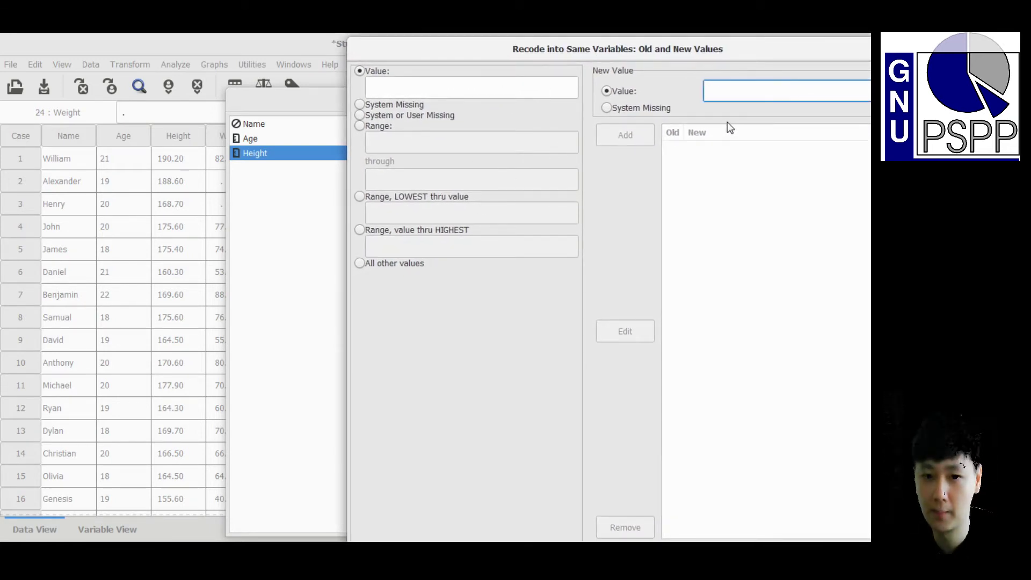
click(361, 115)
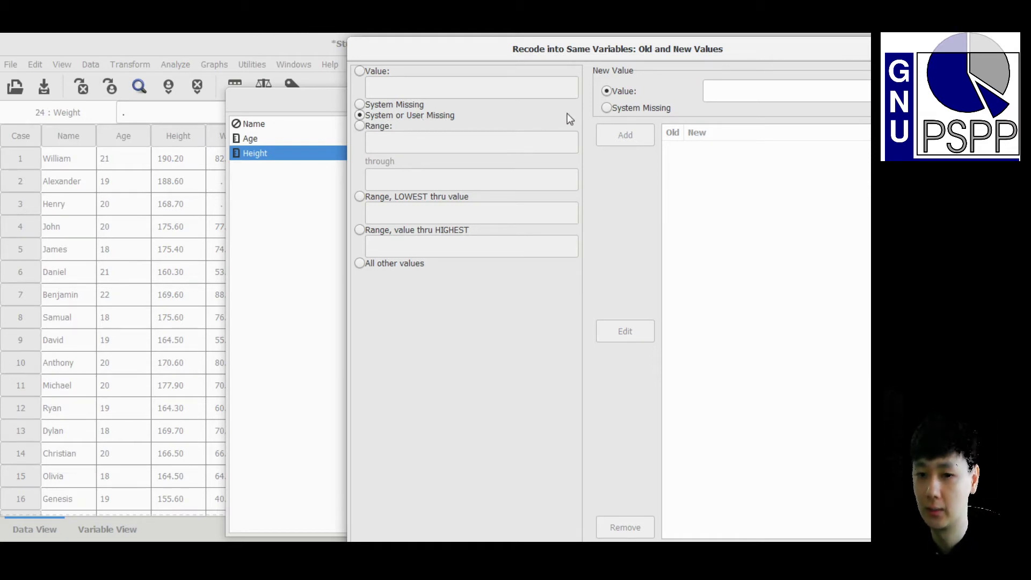
click(607, 91)
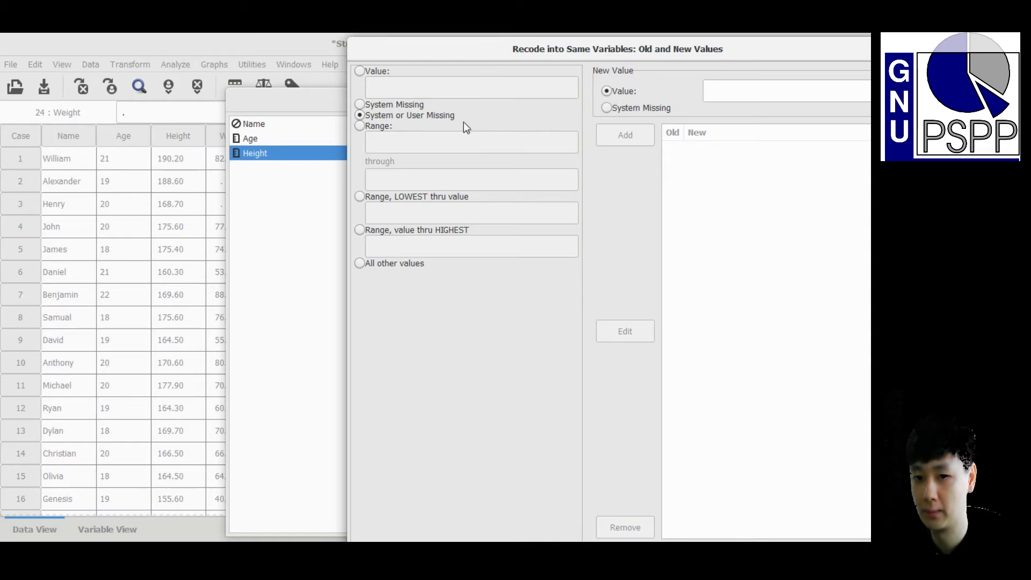
click(762, 92)
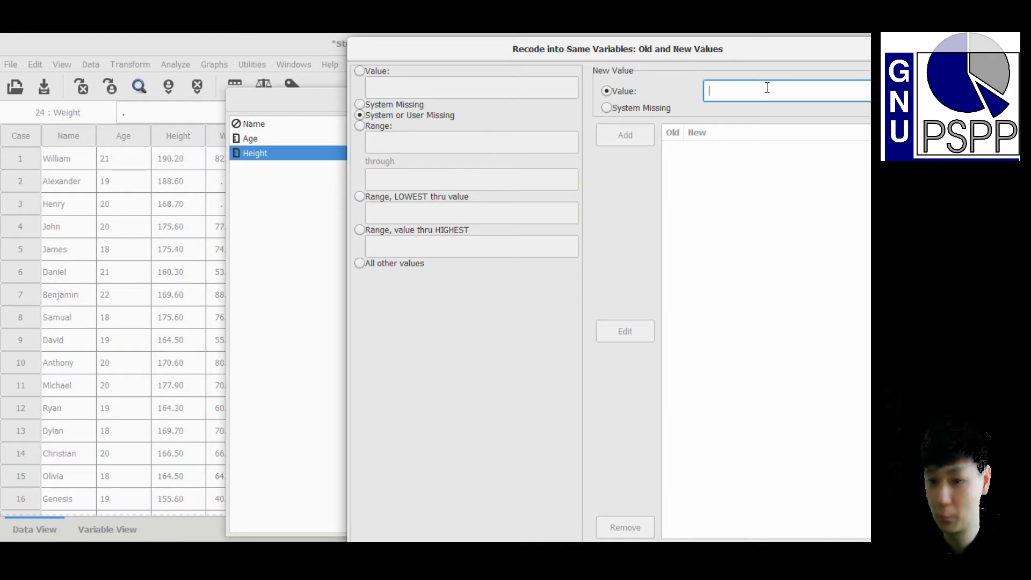
text(62.)
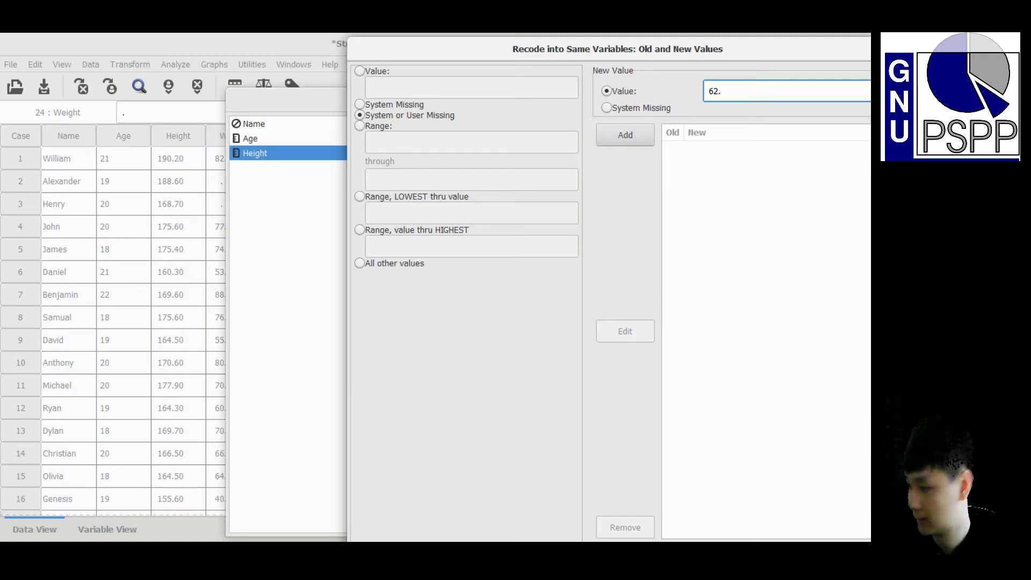
text(92)
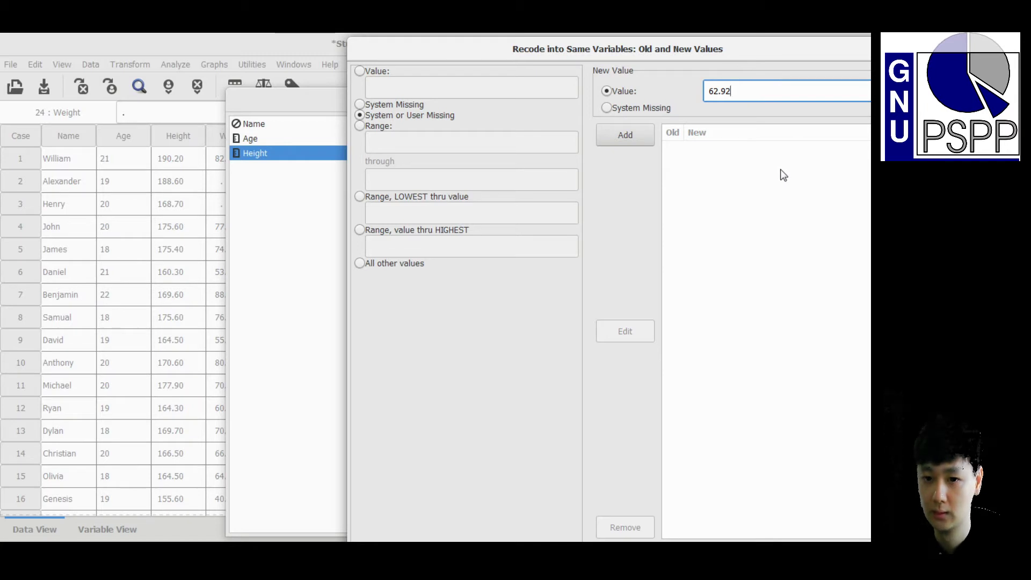
click(630, 136)
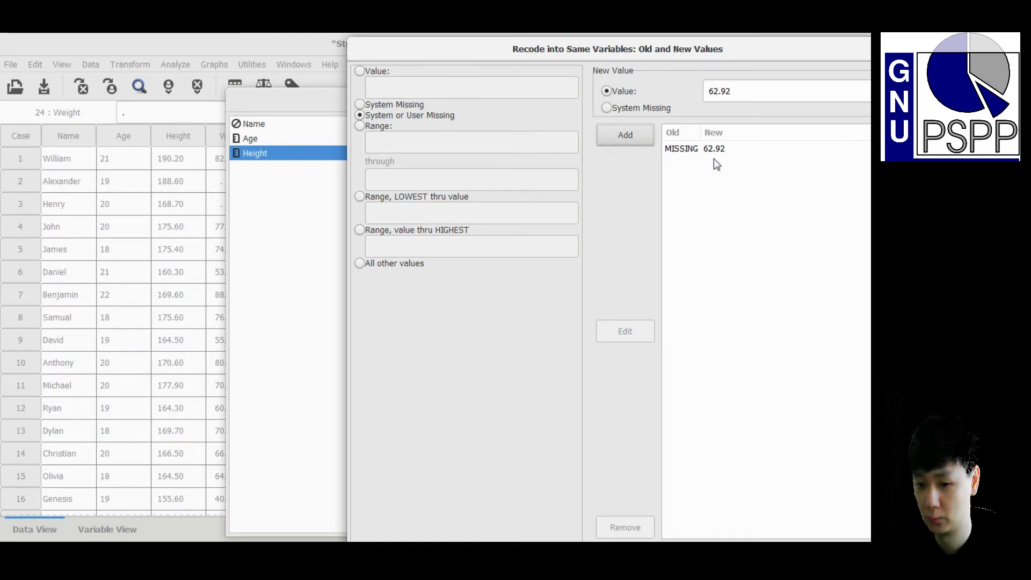
Accept the old and new values and run the recode on Weight
drag(714, 48, 714, 40)
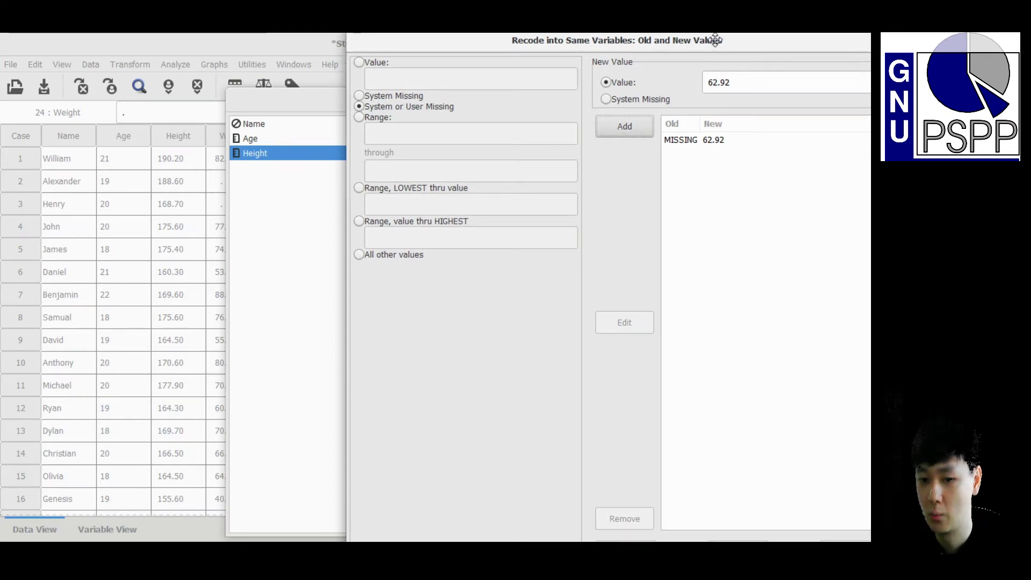
drag(657, 35, 662, 61)
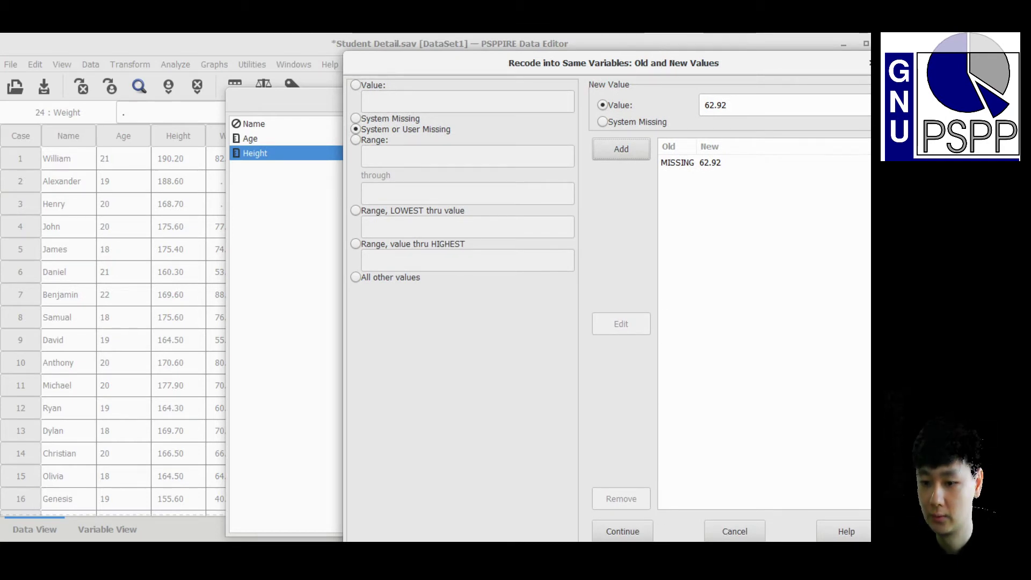
drag(649, 541, 649, 517)
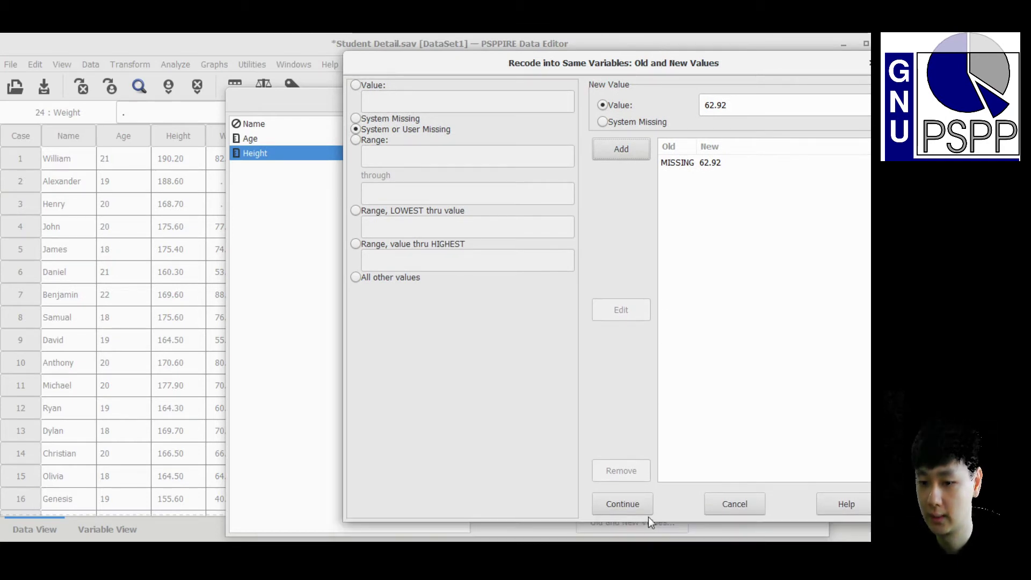
click(615, 504)
drag(619, 105, 631, 80)
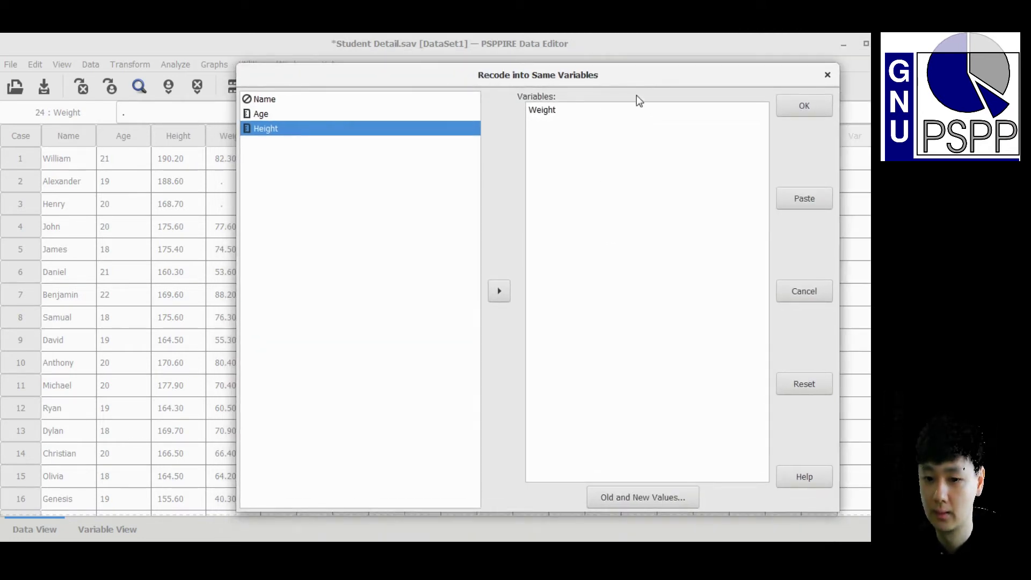
click(802, 106)
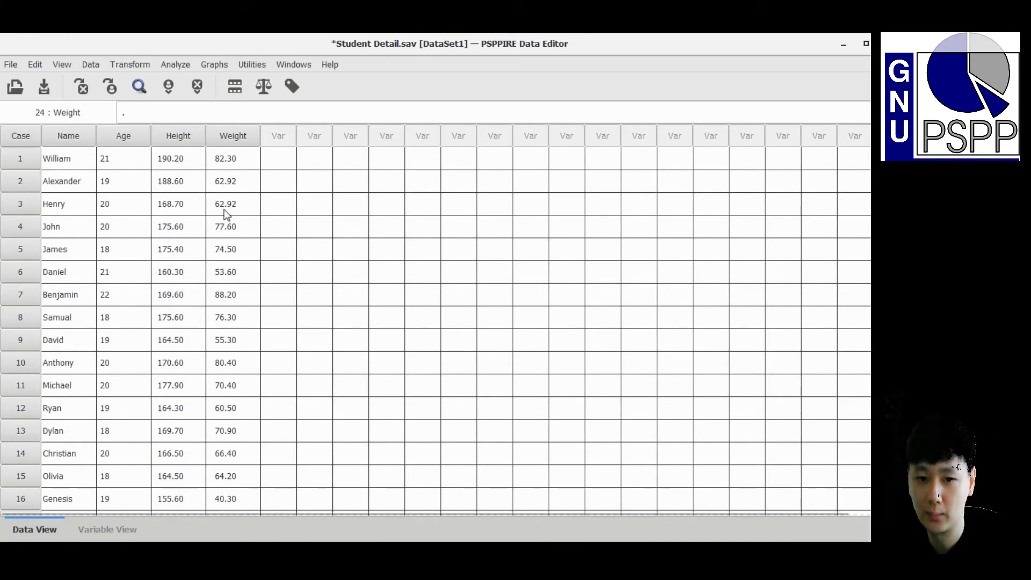
Check the recoded Weight values in cases 2, 3, 23 and 24
click(234, 186)
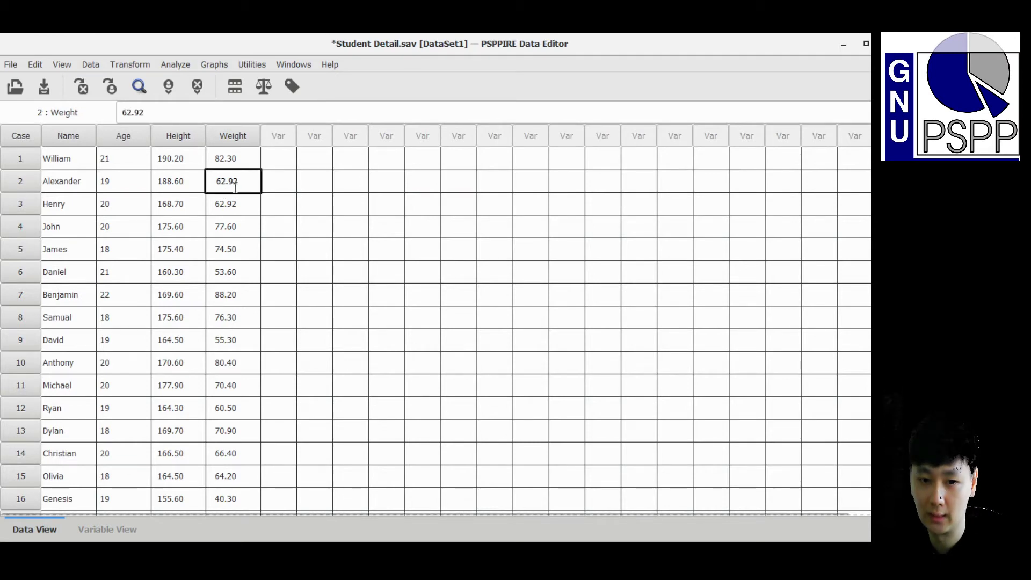
click(241, 206)
scroll(266, 269, down, 5)
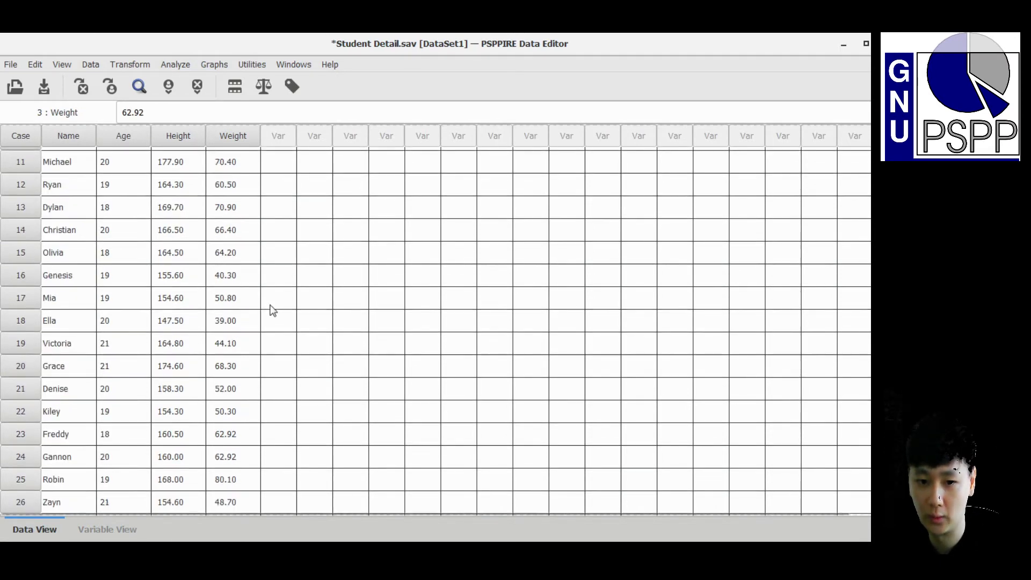
scroll(273, 310, down, 4)
click(239, 260)
click(244, 278)
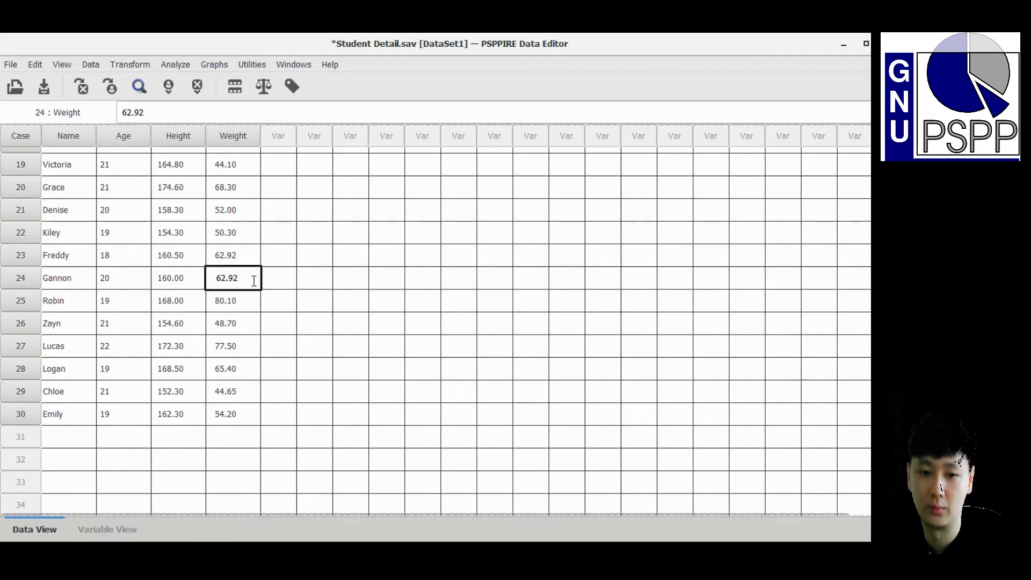
scroll(265, 285, up, 8)
scroll(279, 307, up, 1)
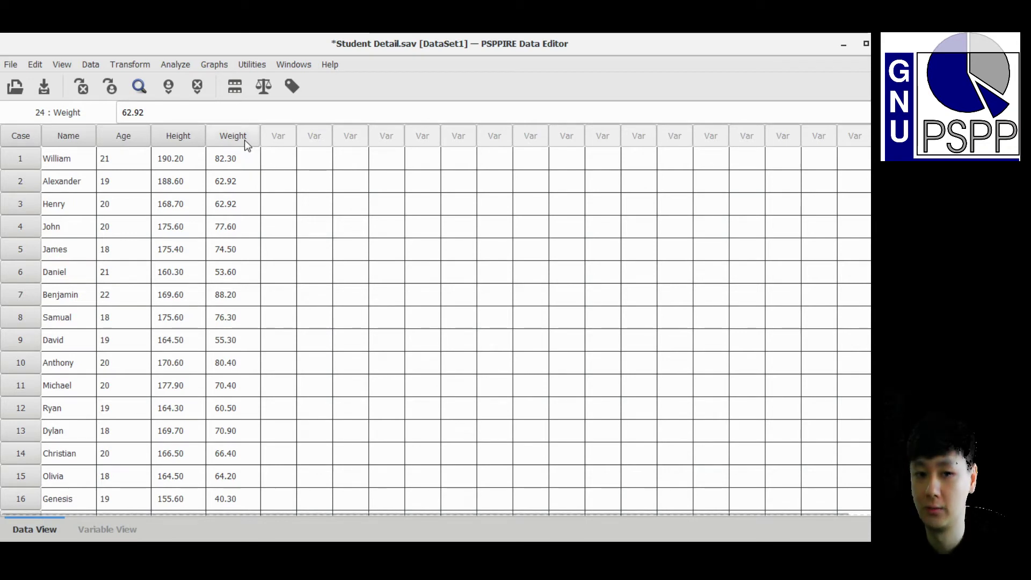
Reopen the original Student Detail.sav file from the Desktop and display its case data
click(13, 65)
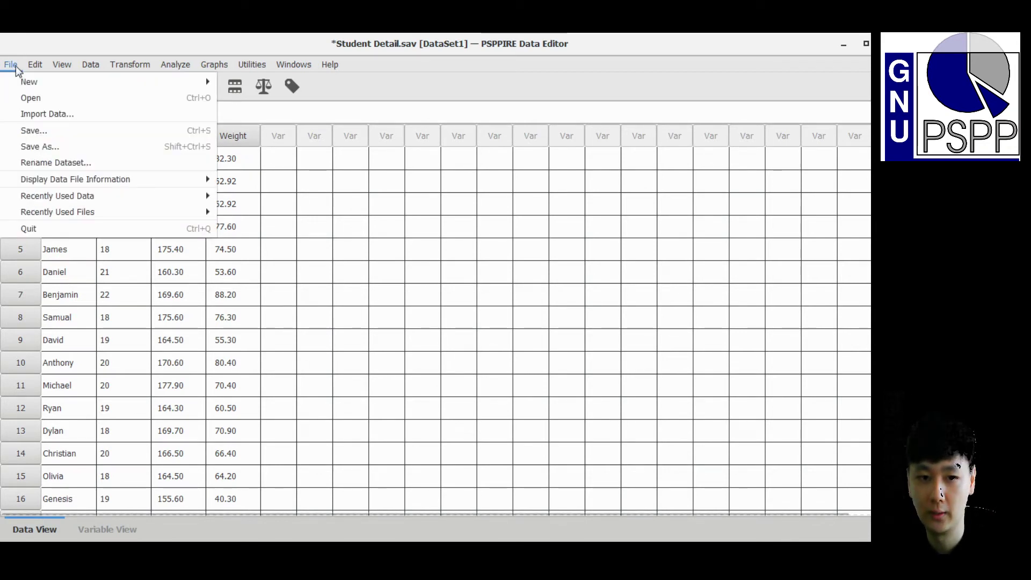
mouse_move(114, 81)
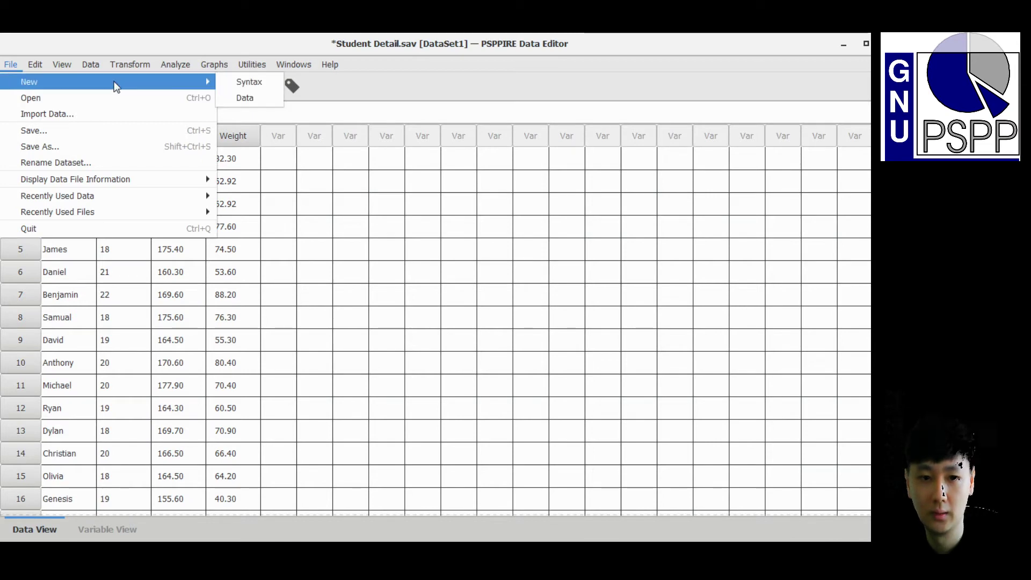
click(163, 100)
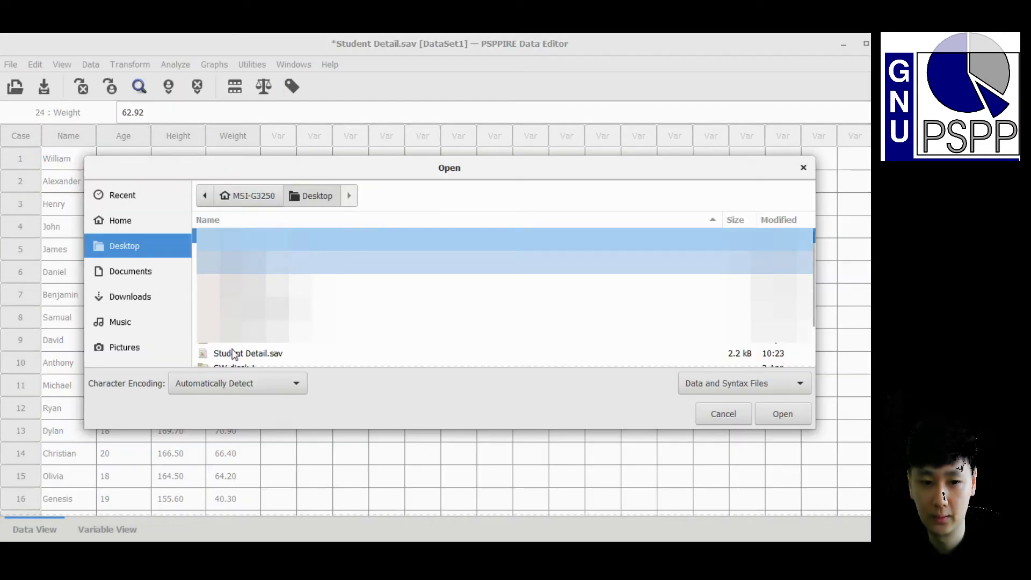
click(257, 353)
click(772, 406)
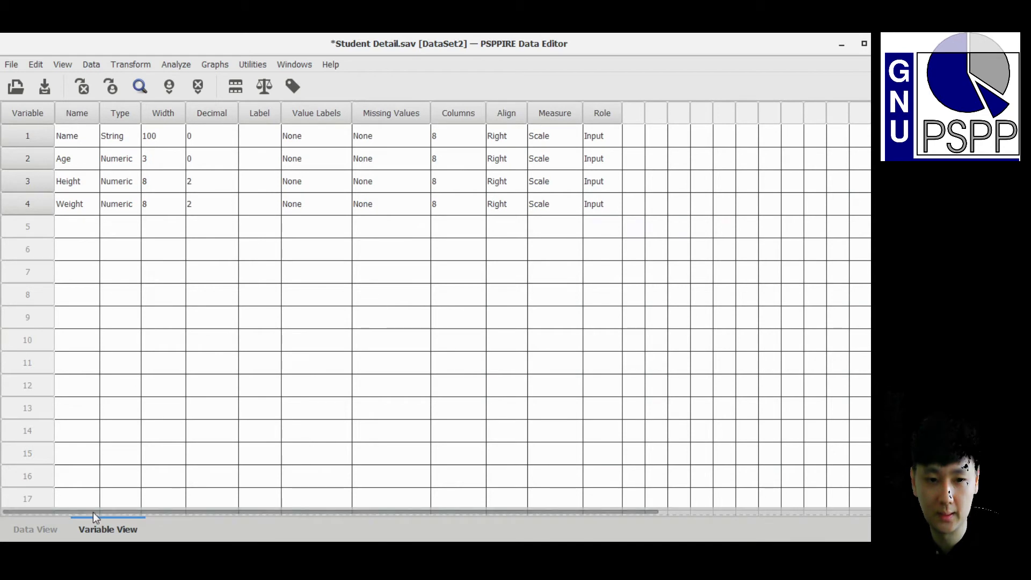
click(39, 526)
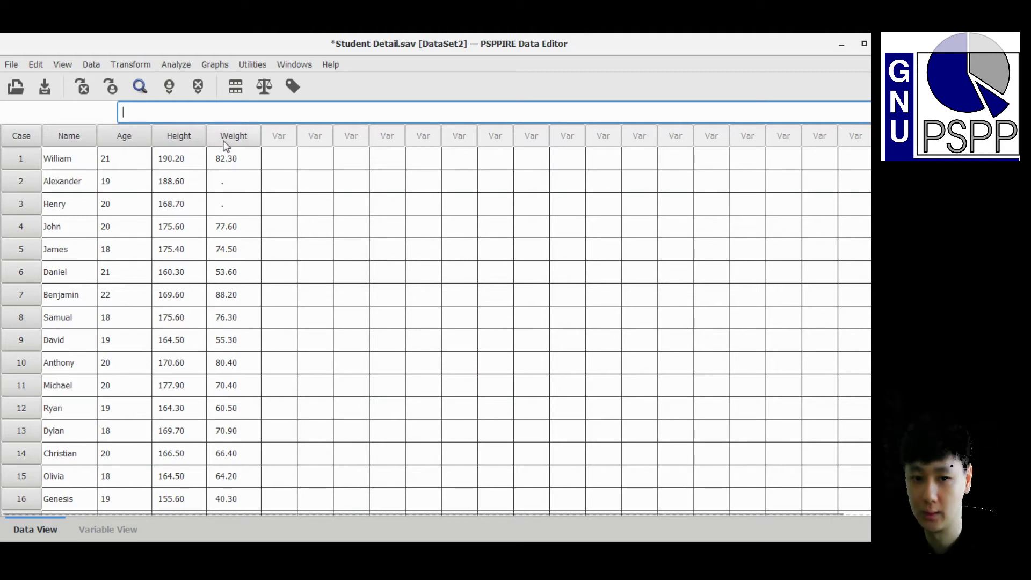
Start a Recode into Different Variables transformation and add Weight as the variable to recode
click(134, 67)
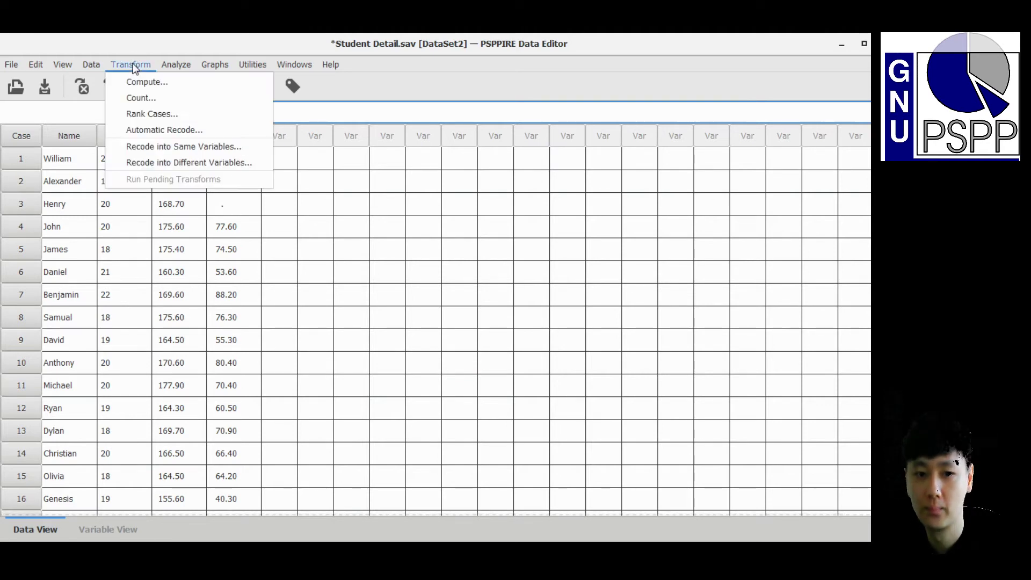
click(167, 162)
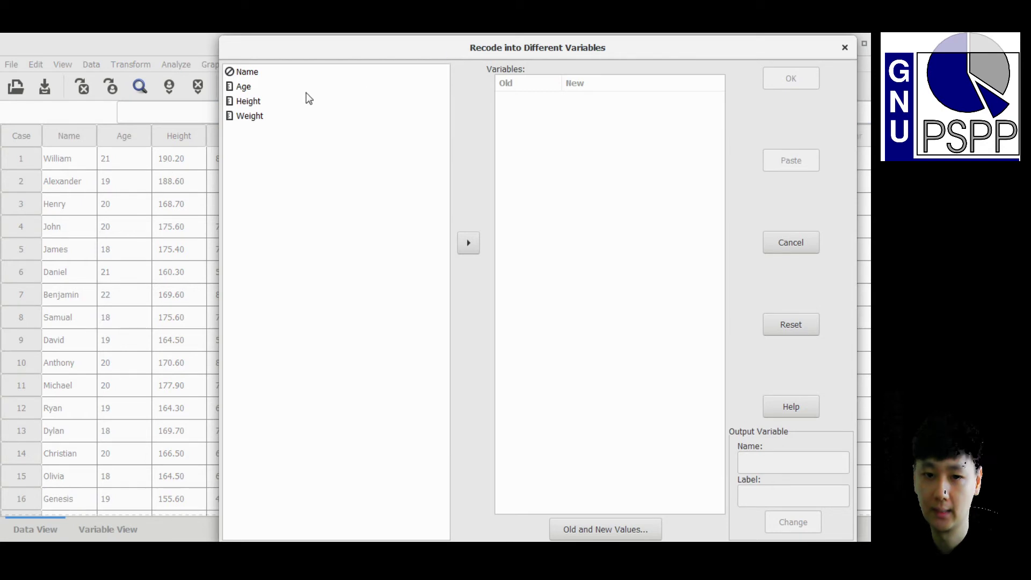
drag(435, 38, 437, 74)
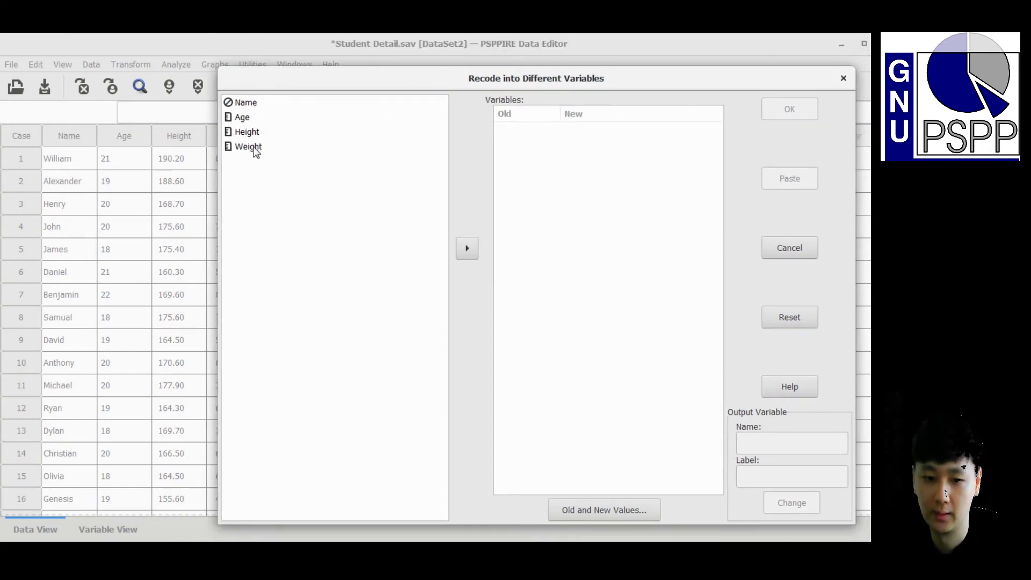
click(254, 150)
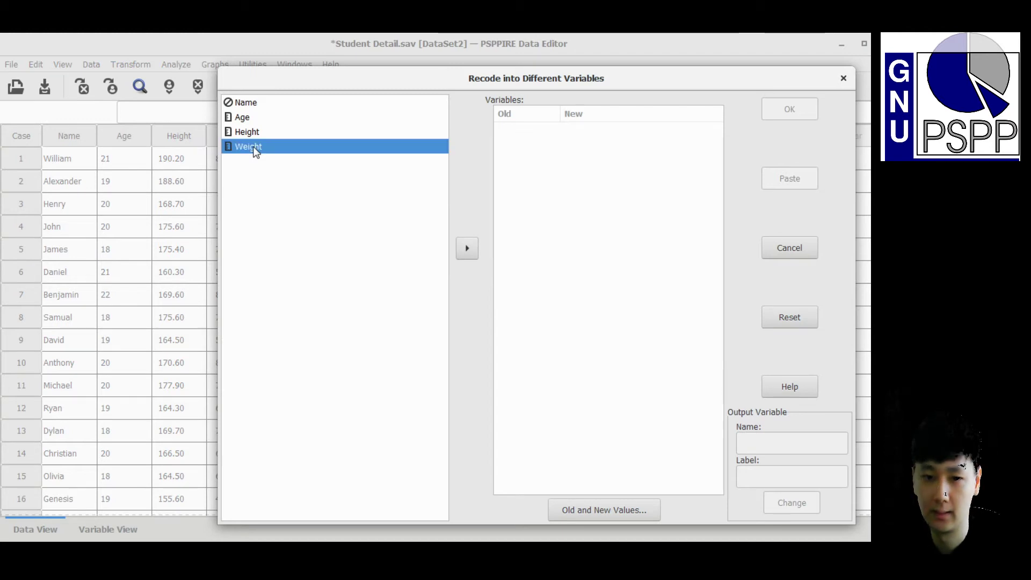
click(471, 251)
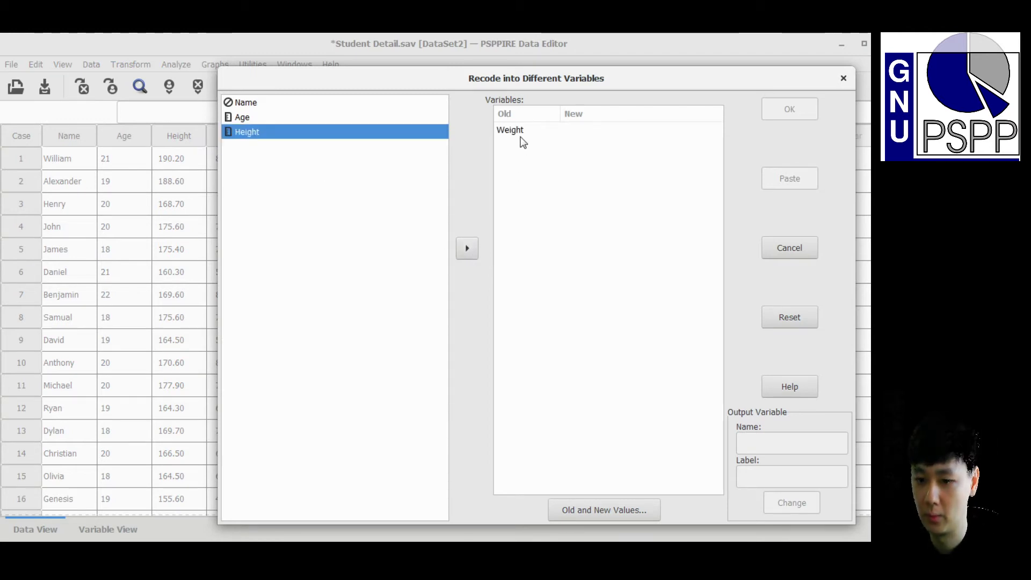
drag(736, 78, 642, 77)
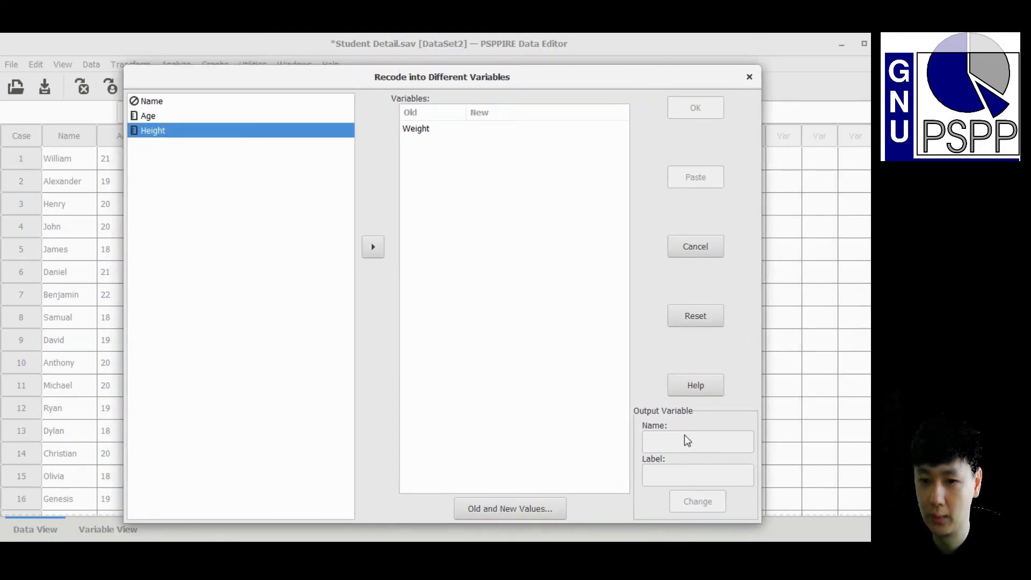
Assign Weight the output variable new_weight with the label "missing data for weight"
click(414, 132)
click(676, 446)
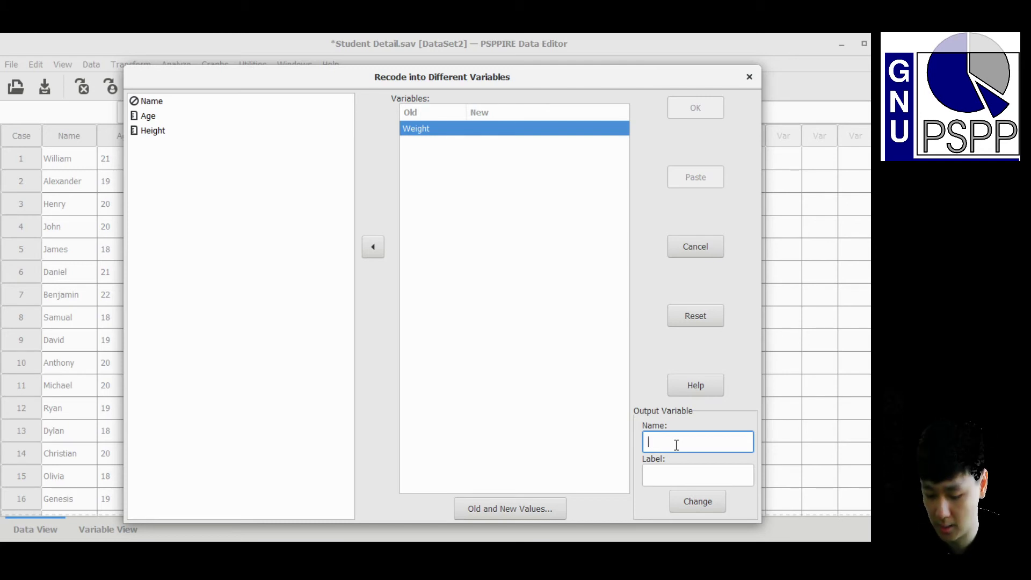
text(new_weight)
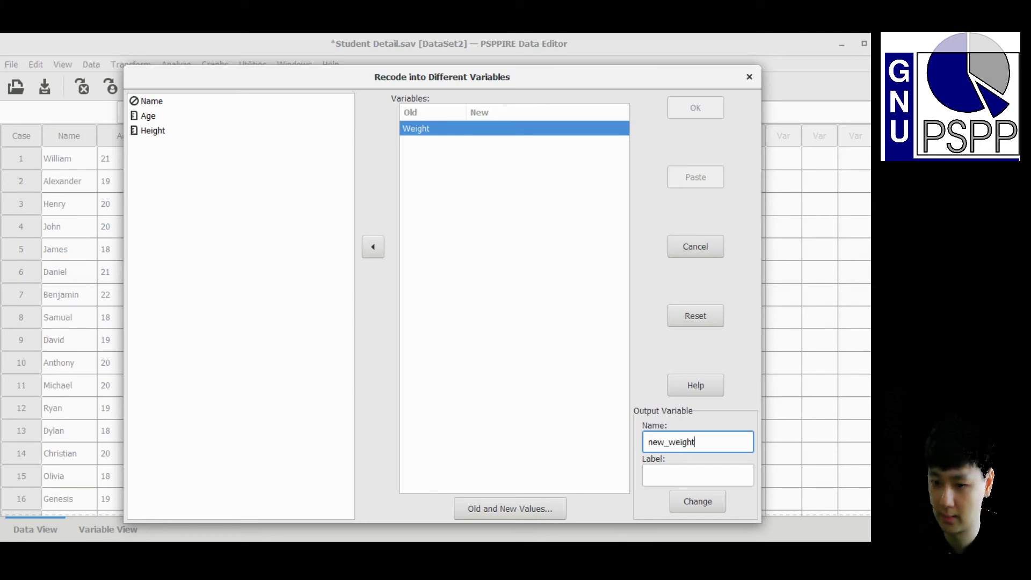
click(684, 476)
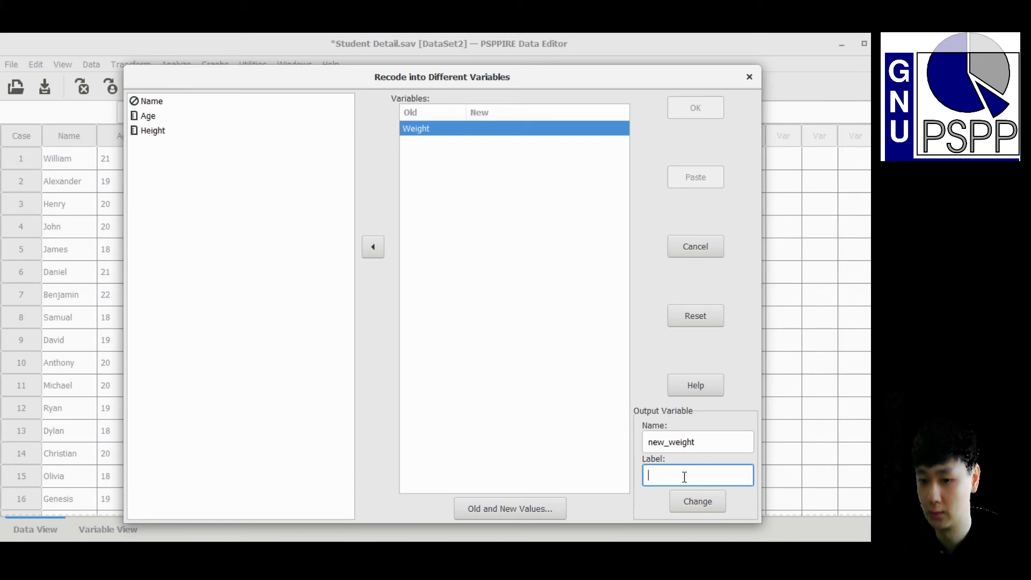
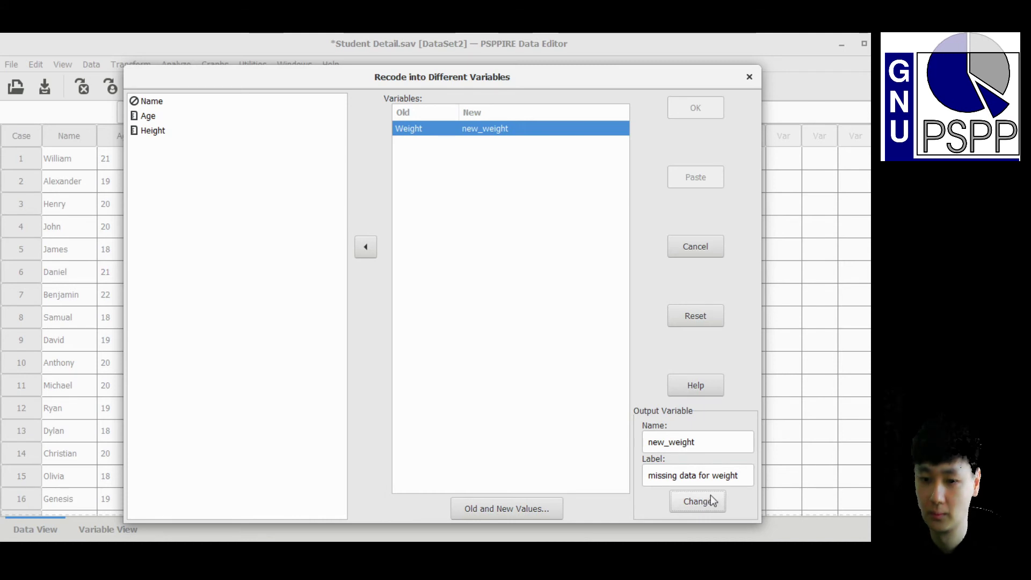
Add a recode rule that replaces system or user missing values of Weight with 62.92
click(516, 510)
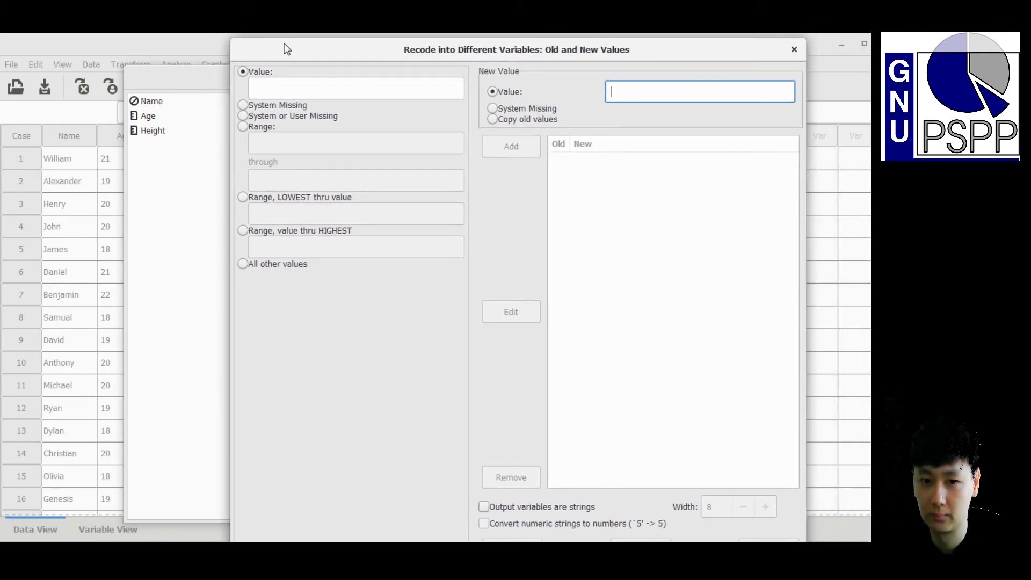
drag(306, 40, 348, 72)
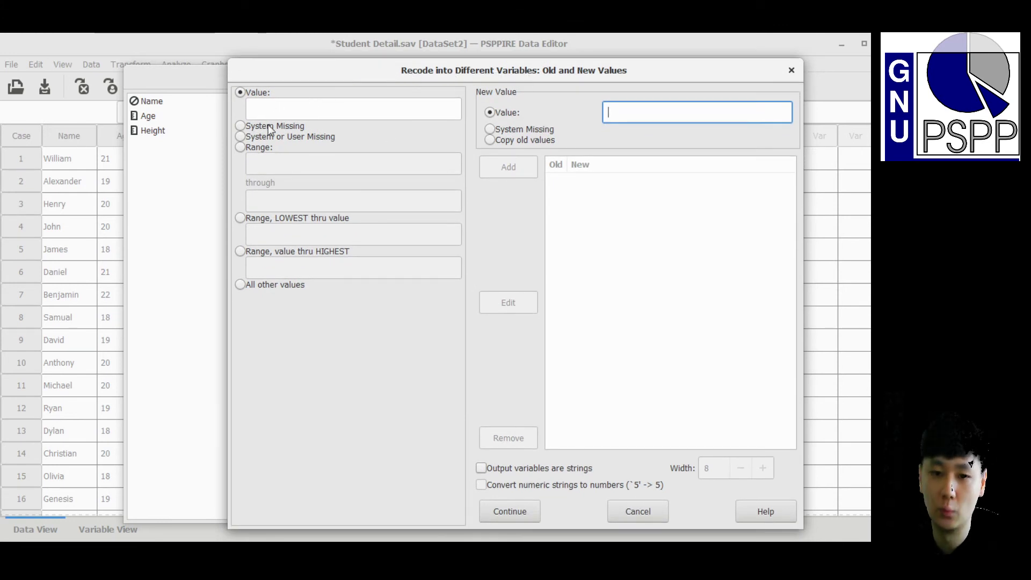
click(241, 138)
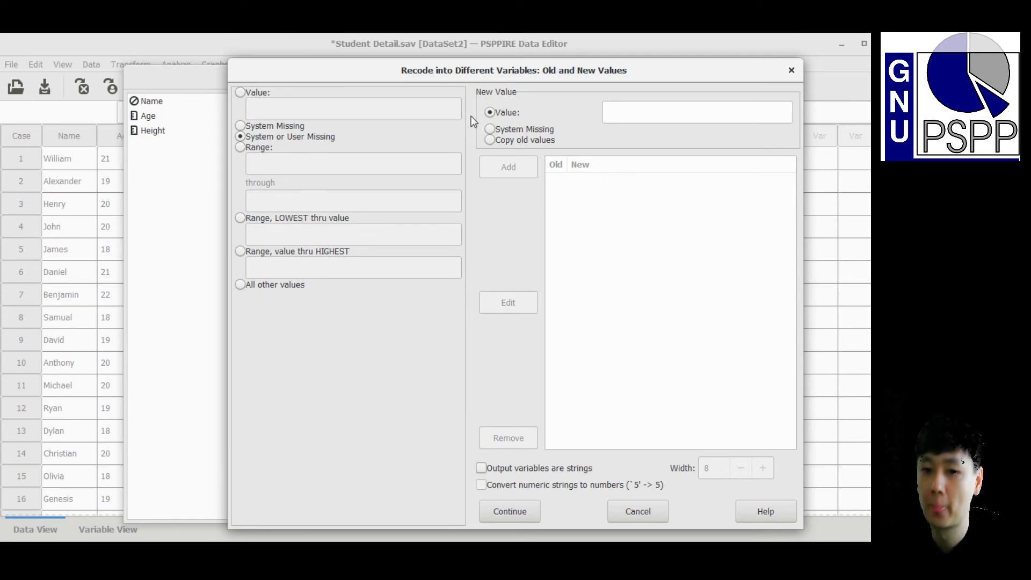
click(643, 112)
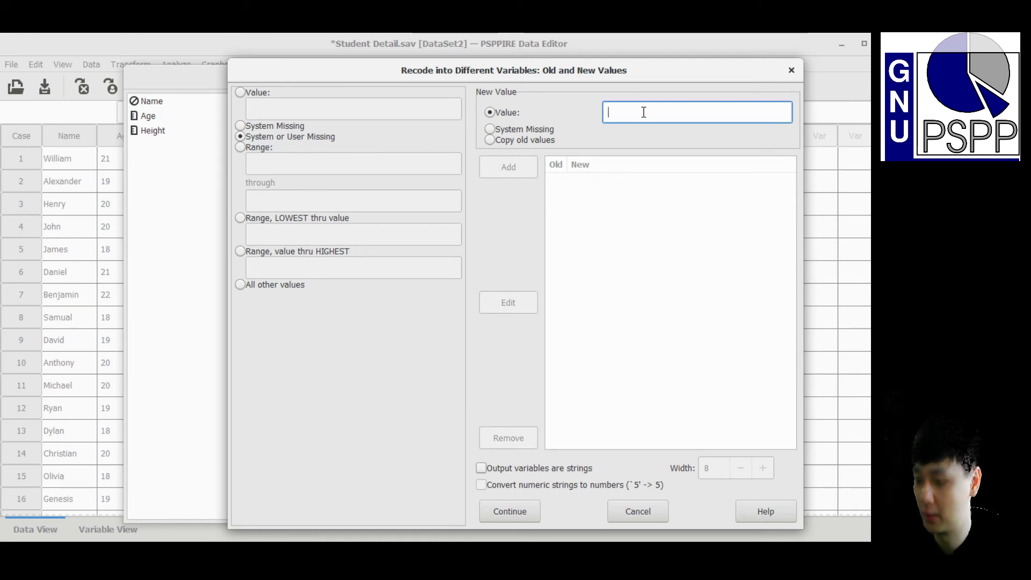
text(62.92)
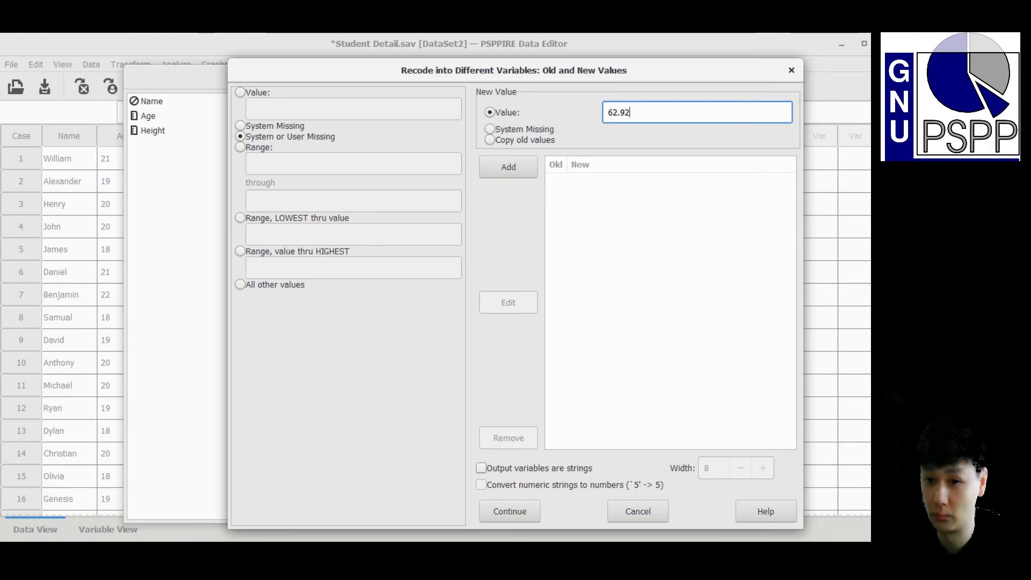
click(505, 170)
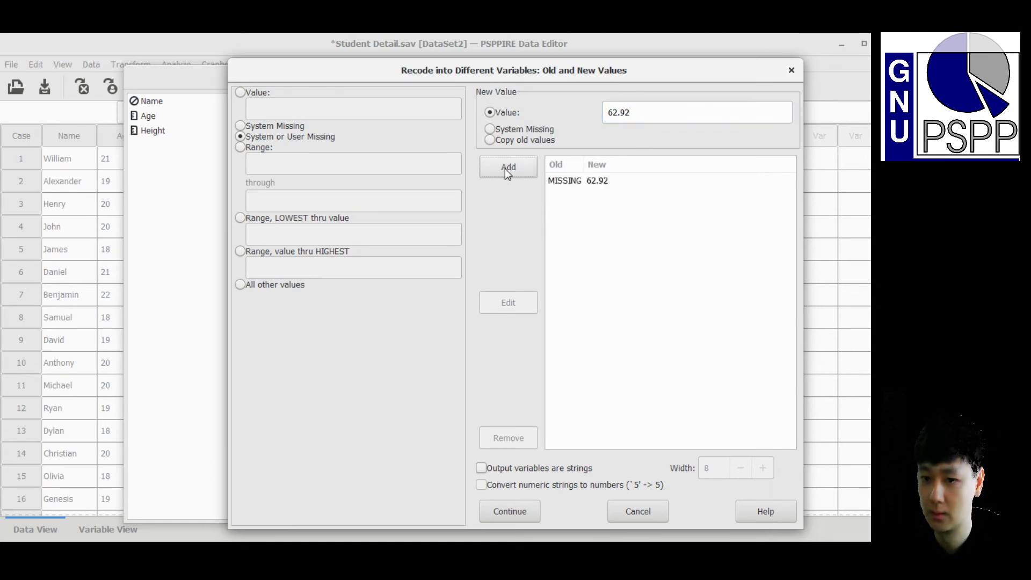
Add a second recode rule that copies the old values for all other values
key(shift+Tab)
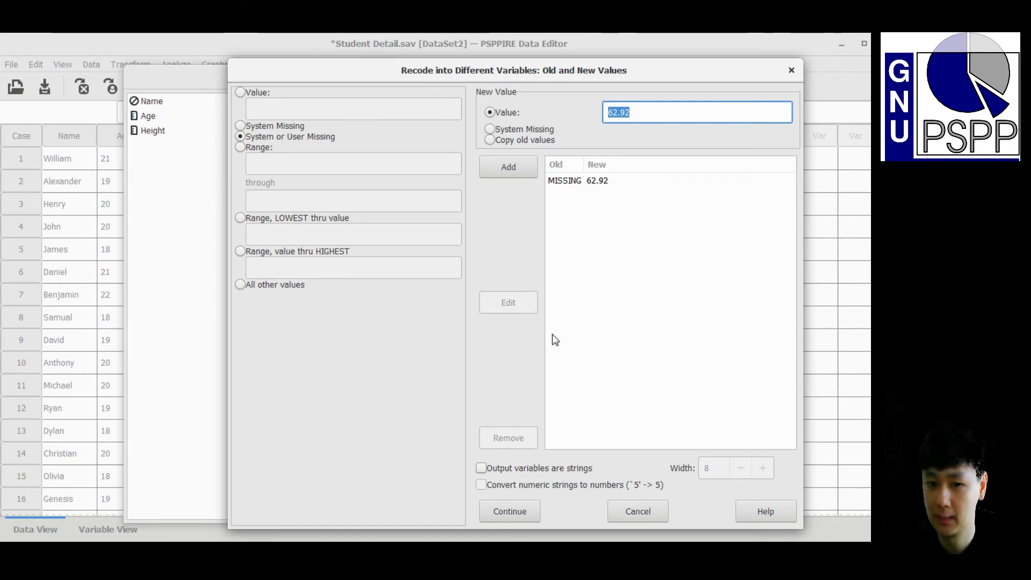
click(240, 289)
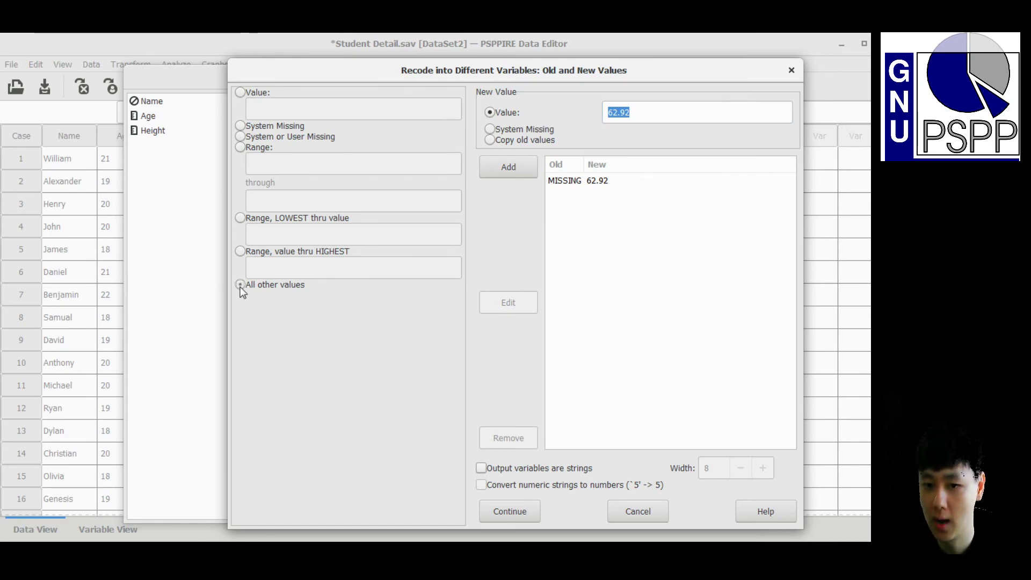
click(490, 140)
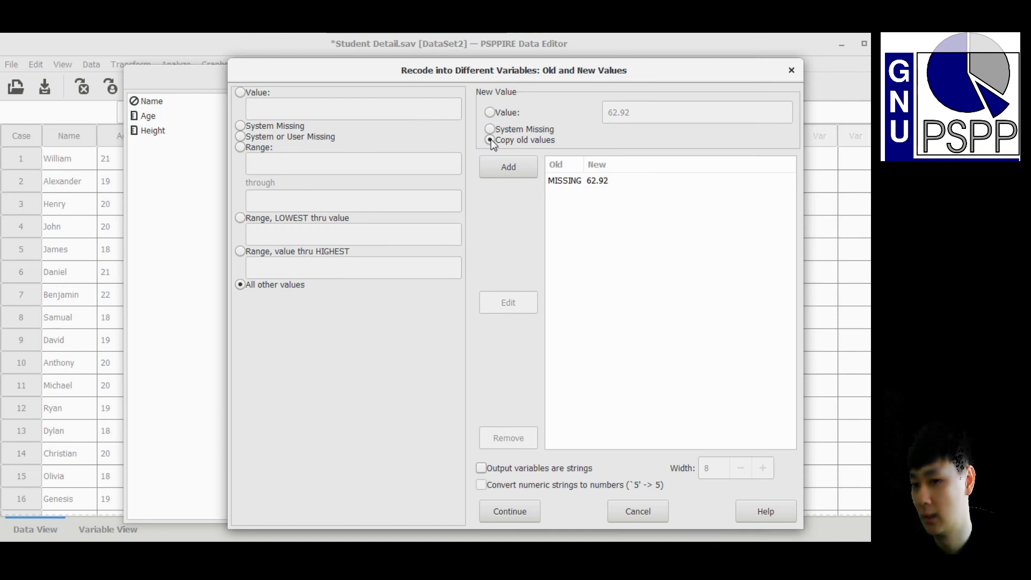
click(513, 170)
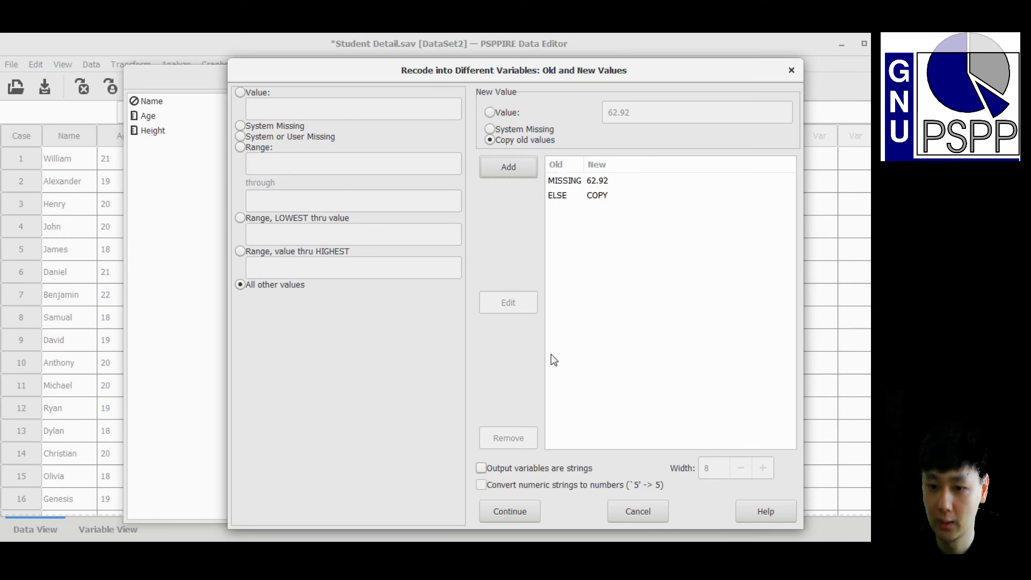
Accept the old and new values, run the recode into new_weight, and return to the data editor
click(513, 512)
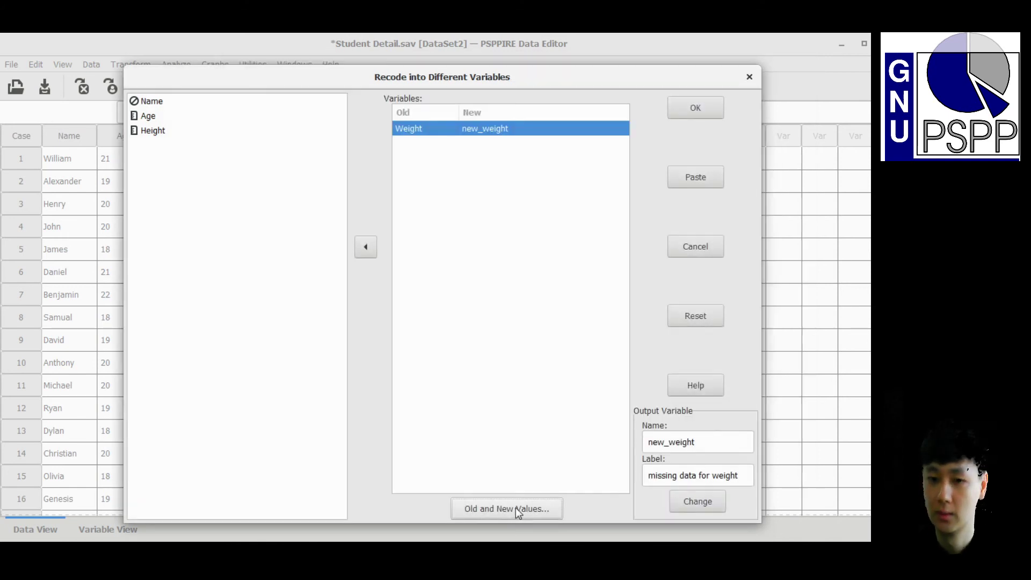
click(701, 107)
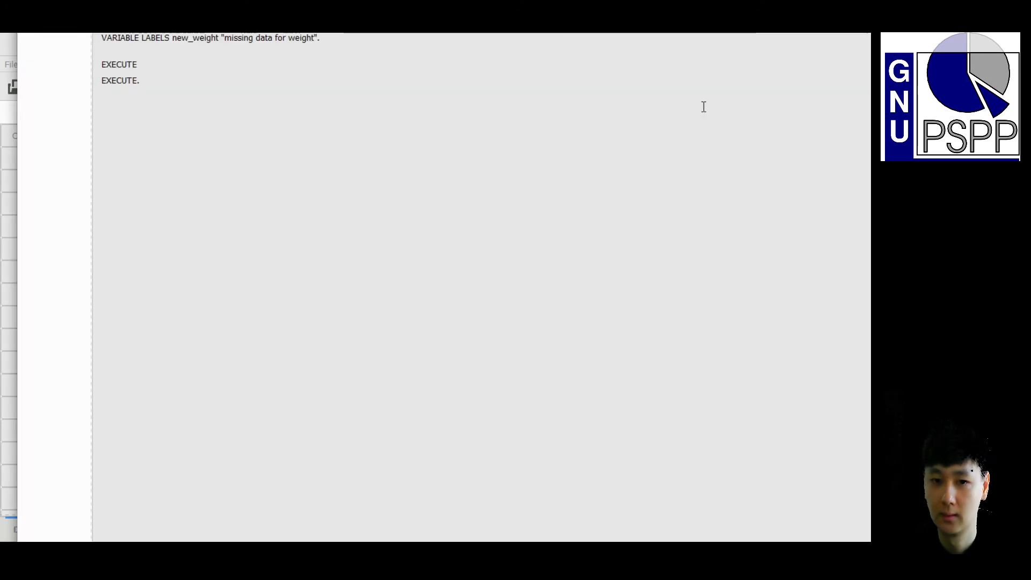
key(alt+Tab)
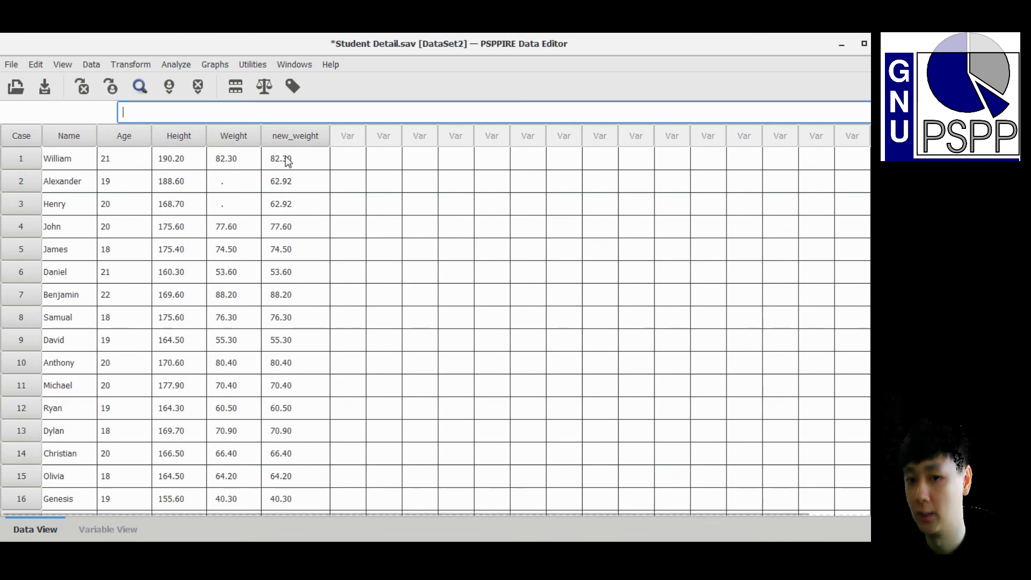
Compare the new_weight column with the Weight column across all cases
scroll(267, 325, down, 4)
scroll(267, 324, down, 3)
scroll(373, 331, down, 1)
scroll(355, 376, up, 8)
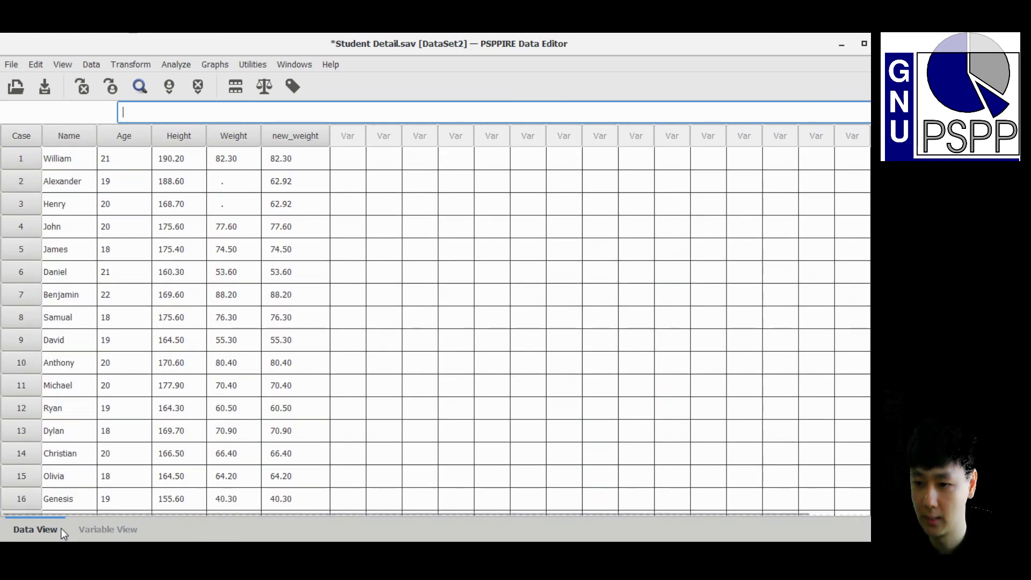
Widen the Label column in the variable definitions and select the label of new_weight
click(100, 530)
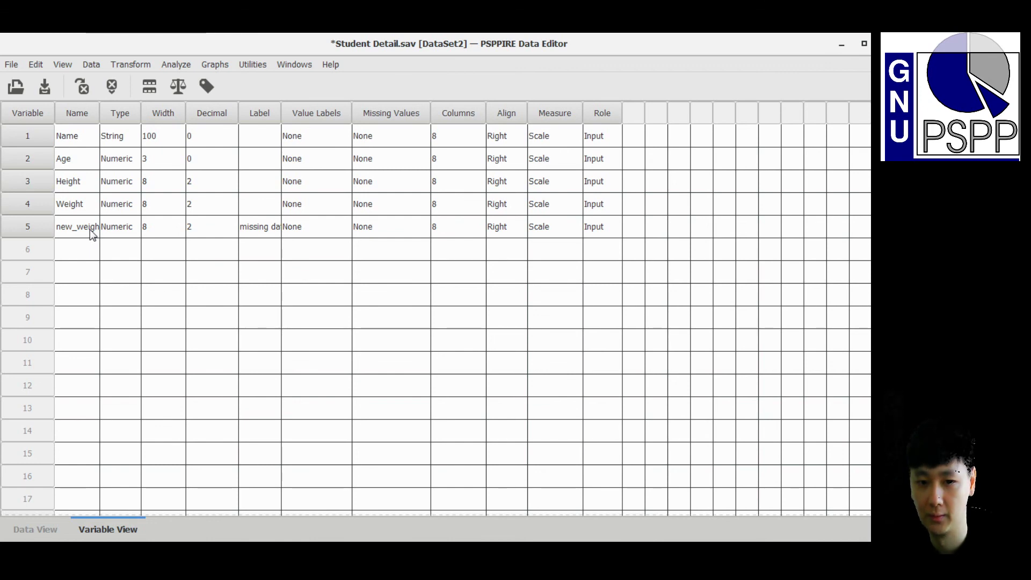
drag(359, 107, 460, 107)
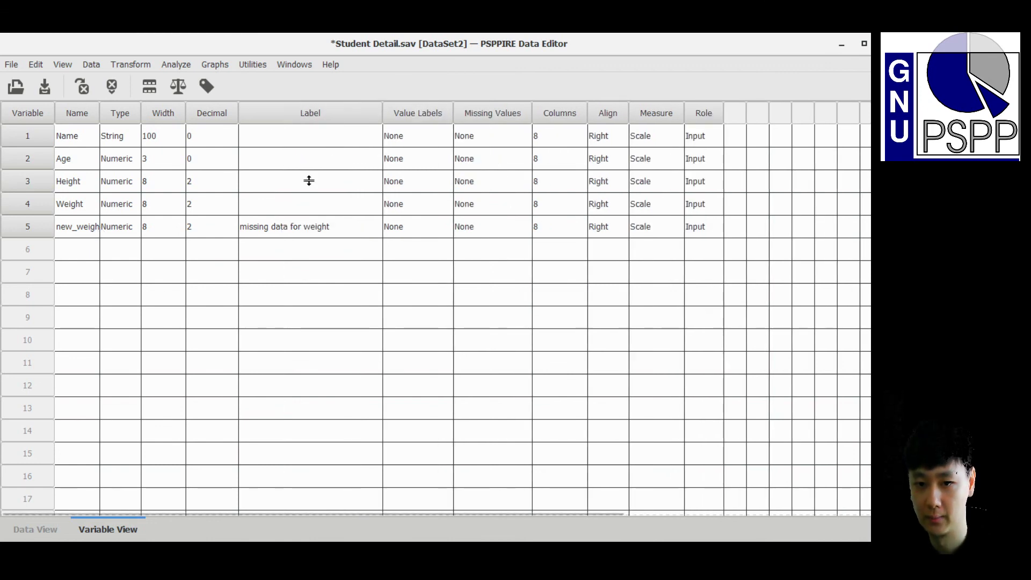
click(307, 112)
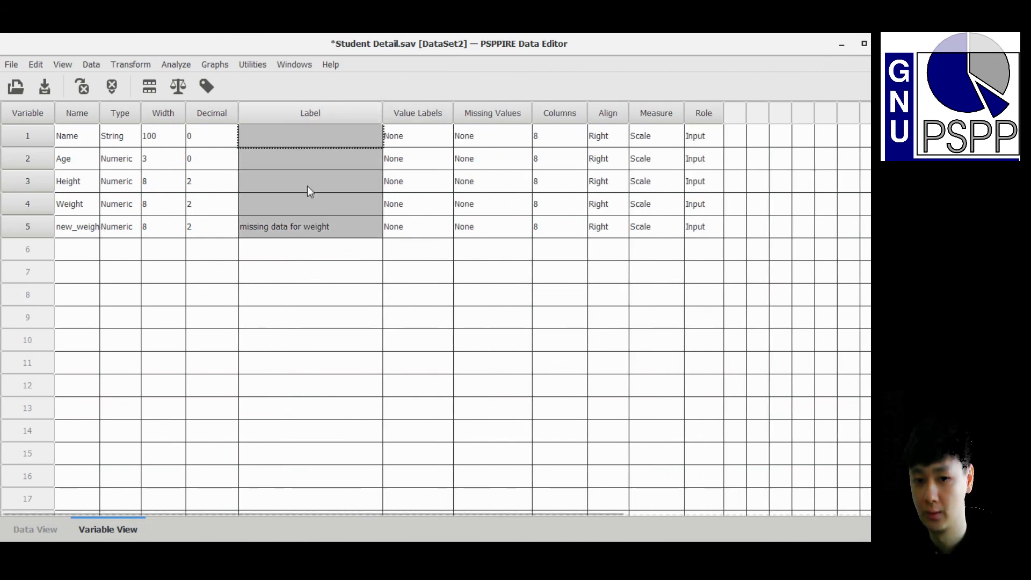
click(300, 217)
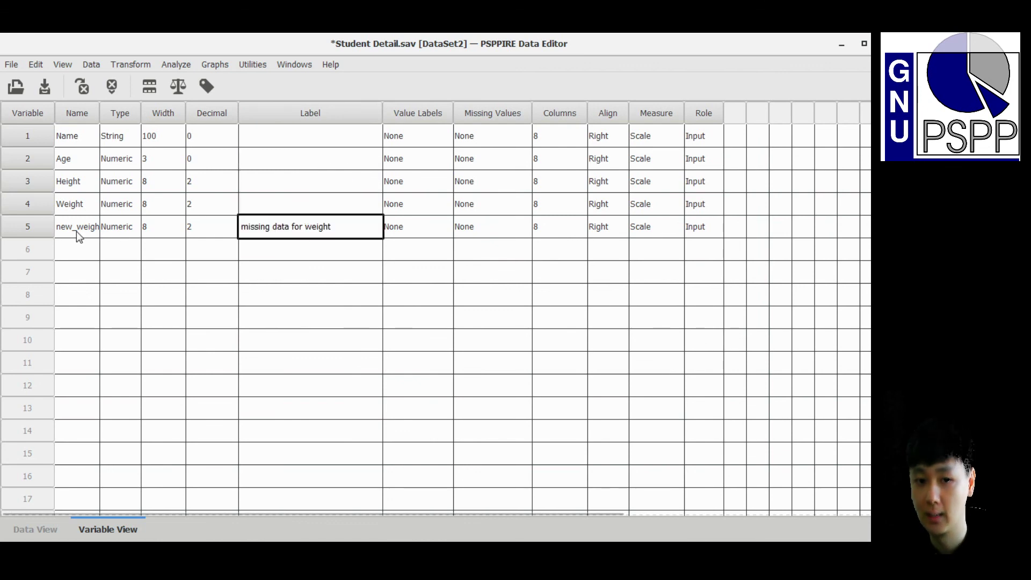